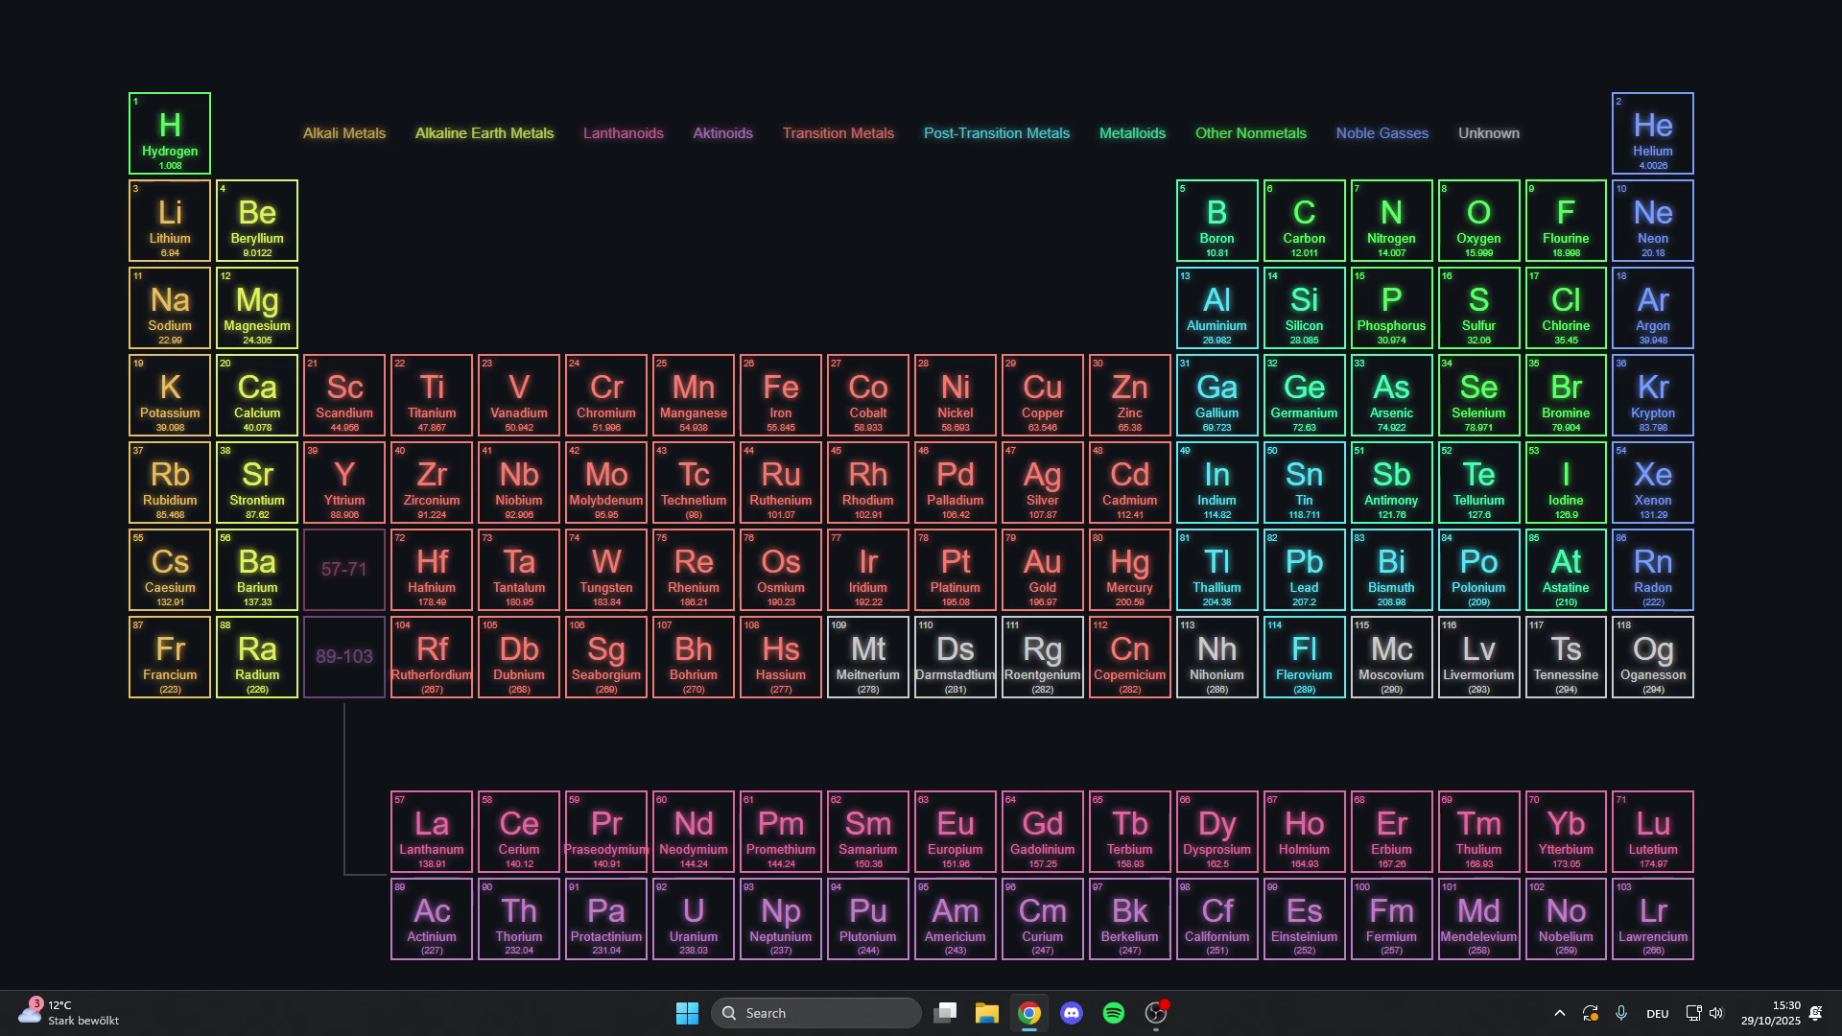
- Search Windows for 'control panel' so Control Panel appears as the best match
left_click(784, 1013)
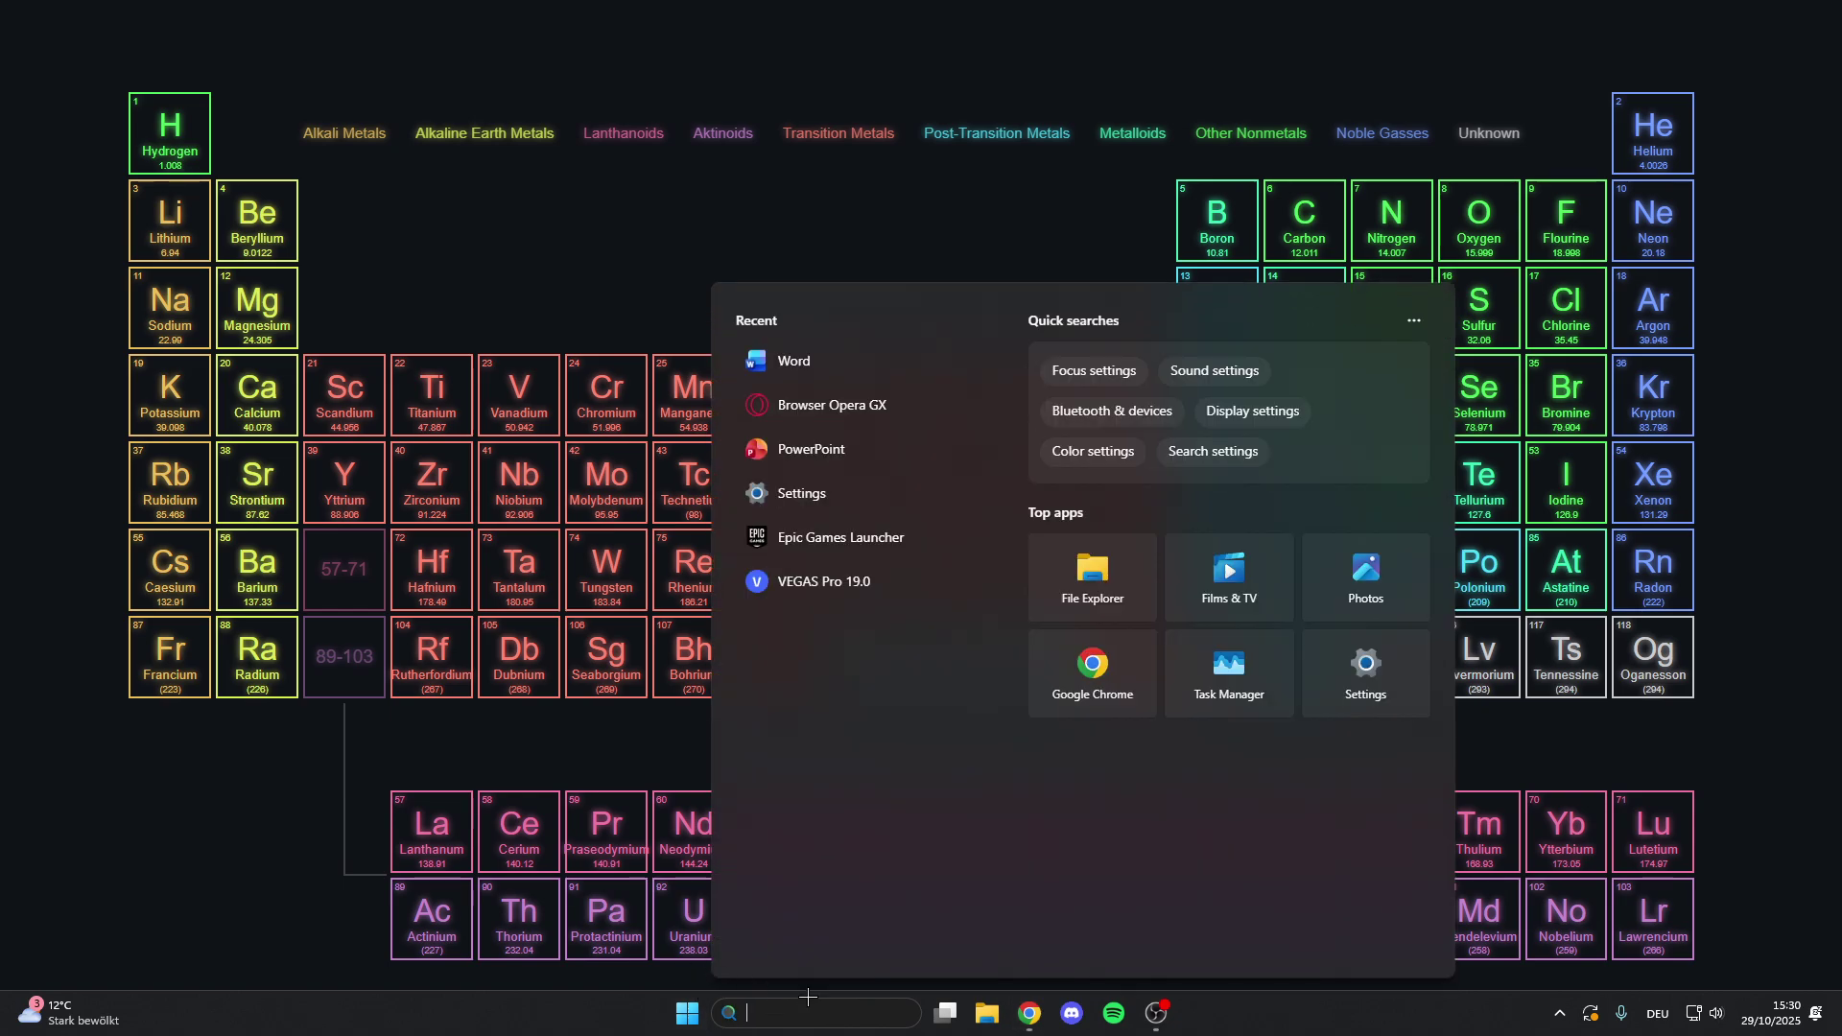
type("control panel")
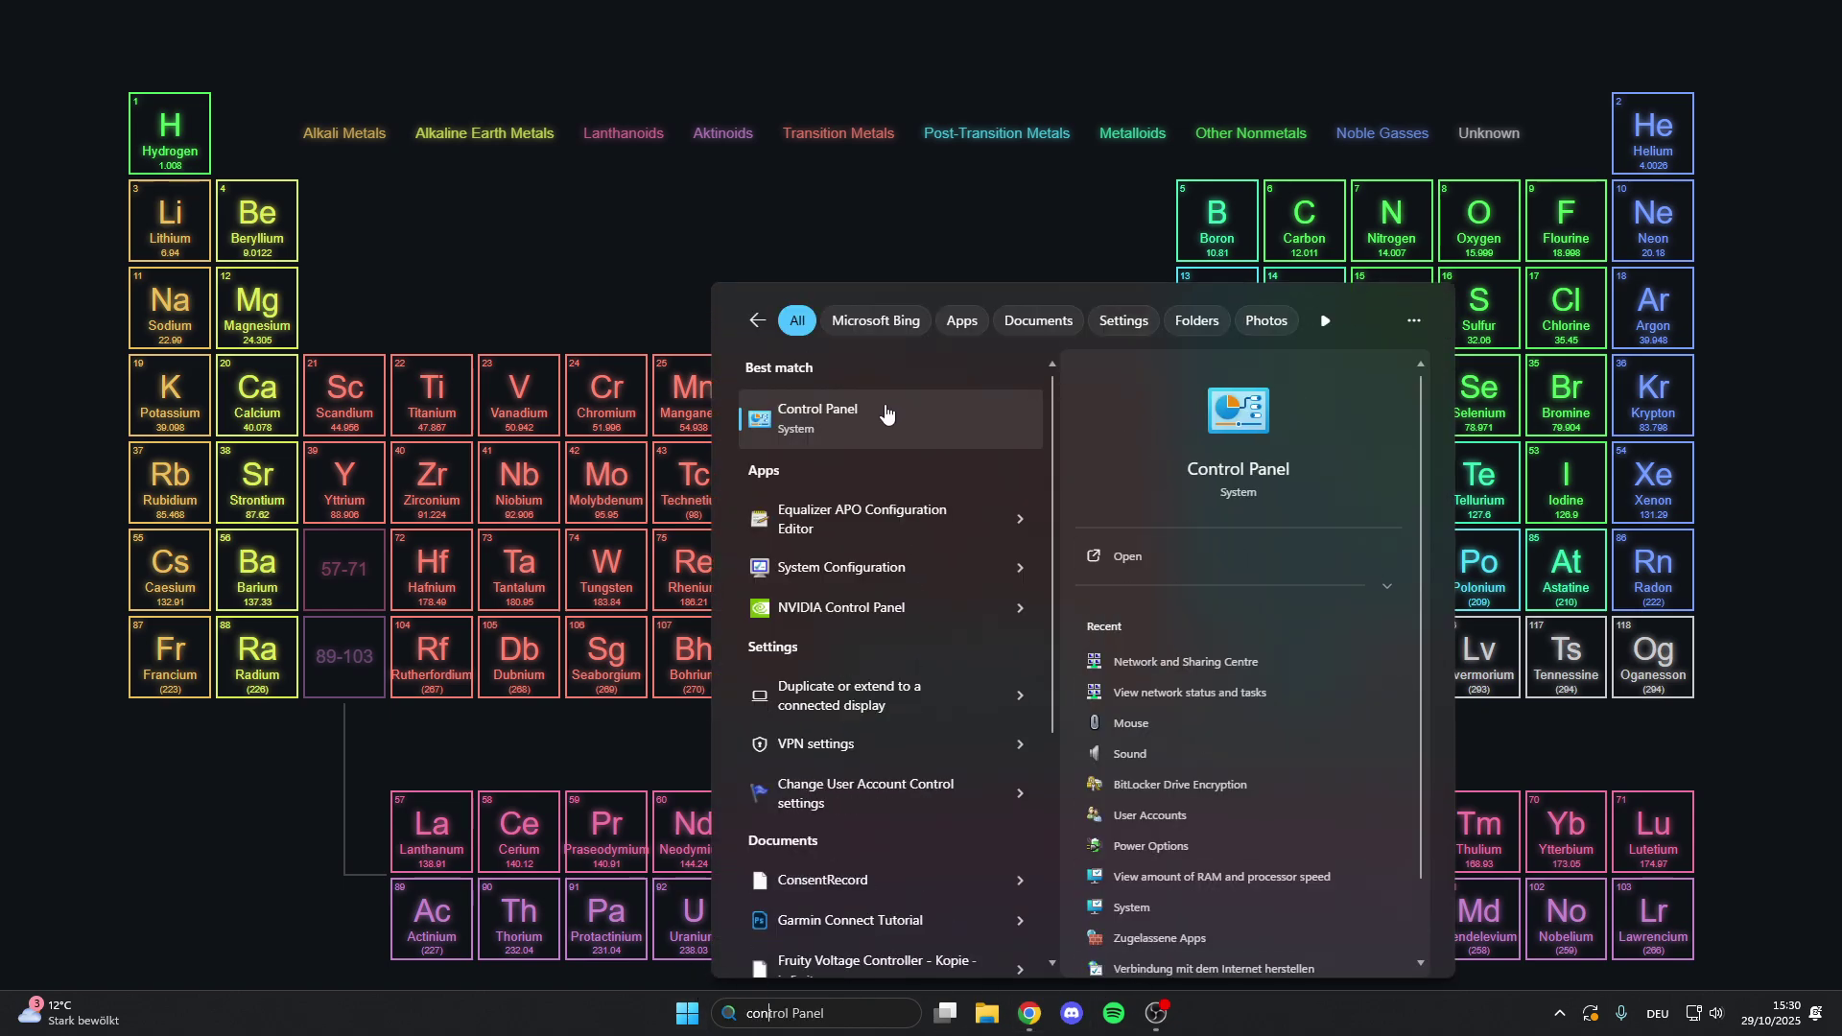
- Open Control Panel's network status page and go to Change adapter settings
left_click(881, 408)
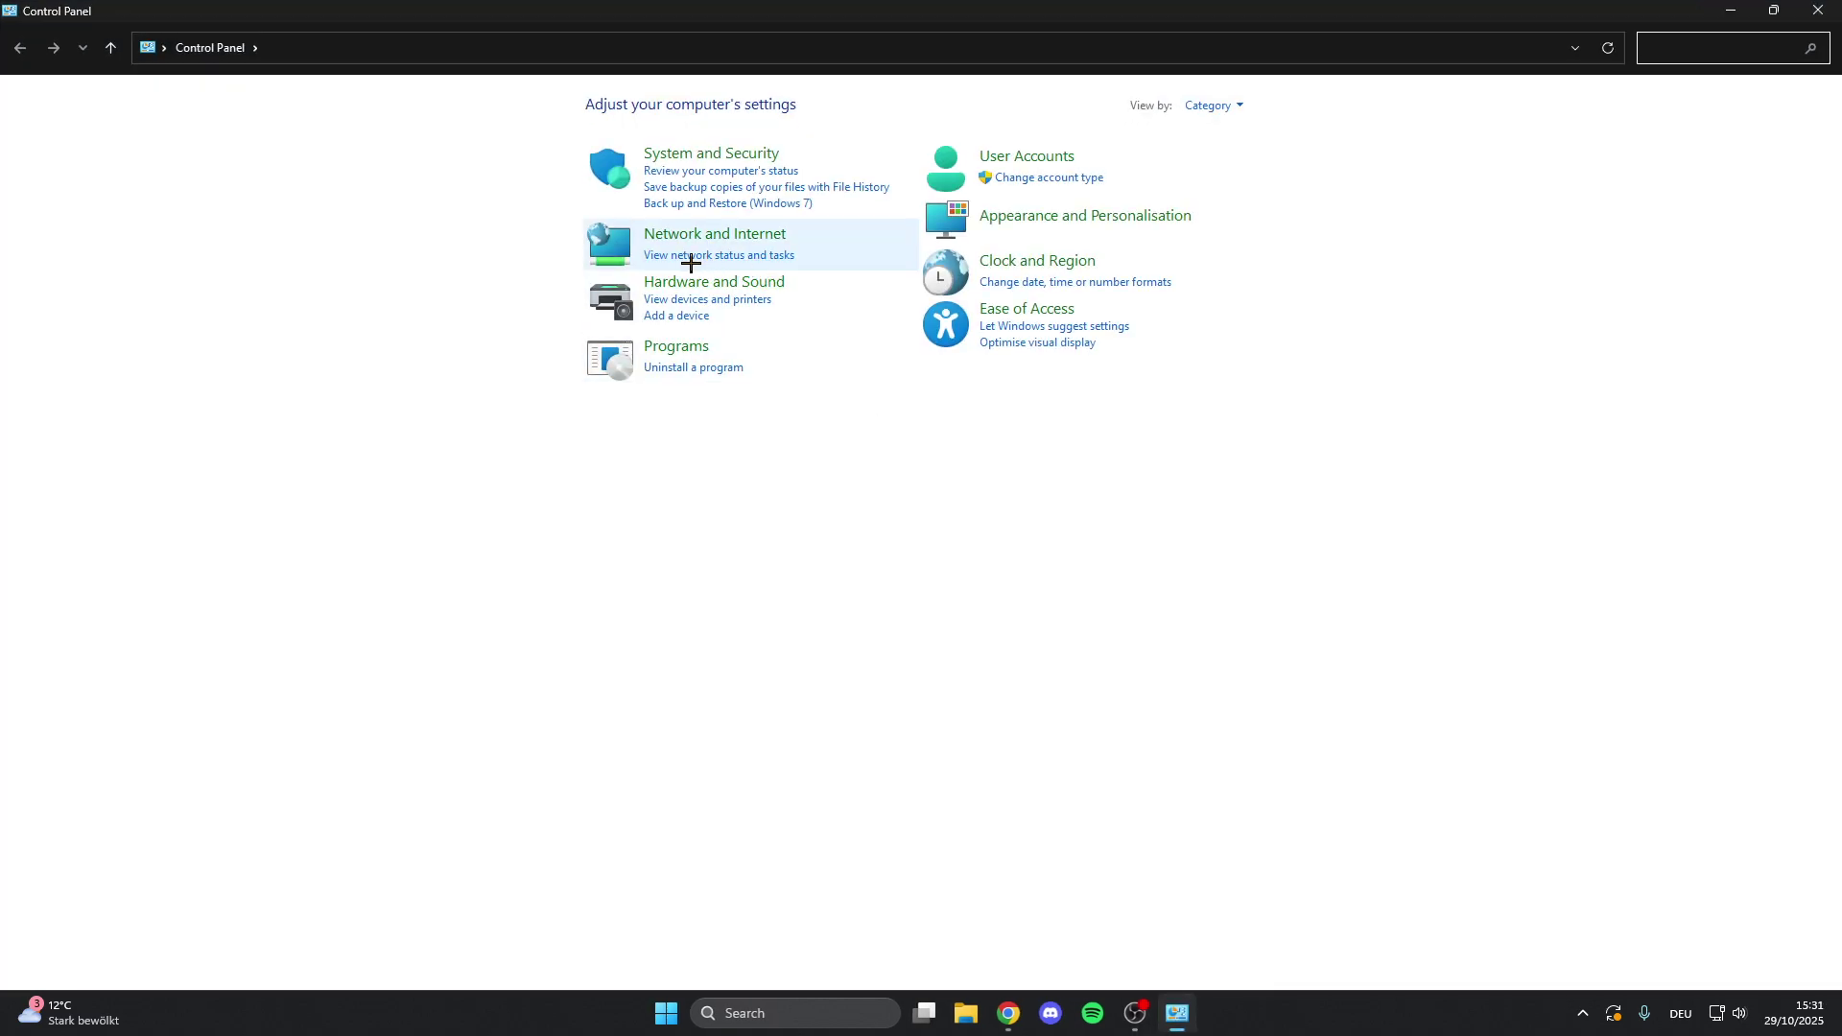
left_click(713, 258)
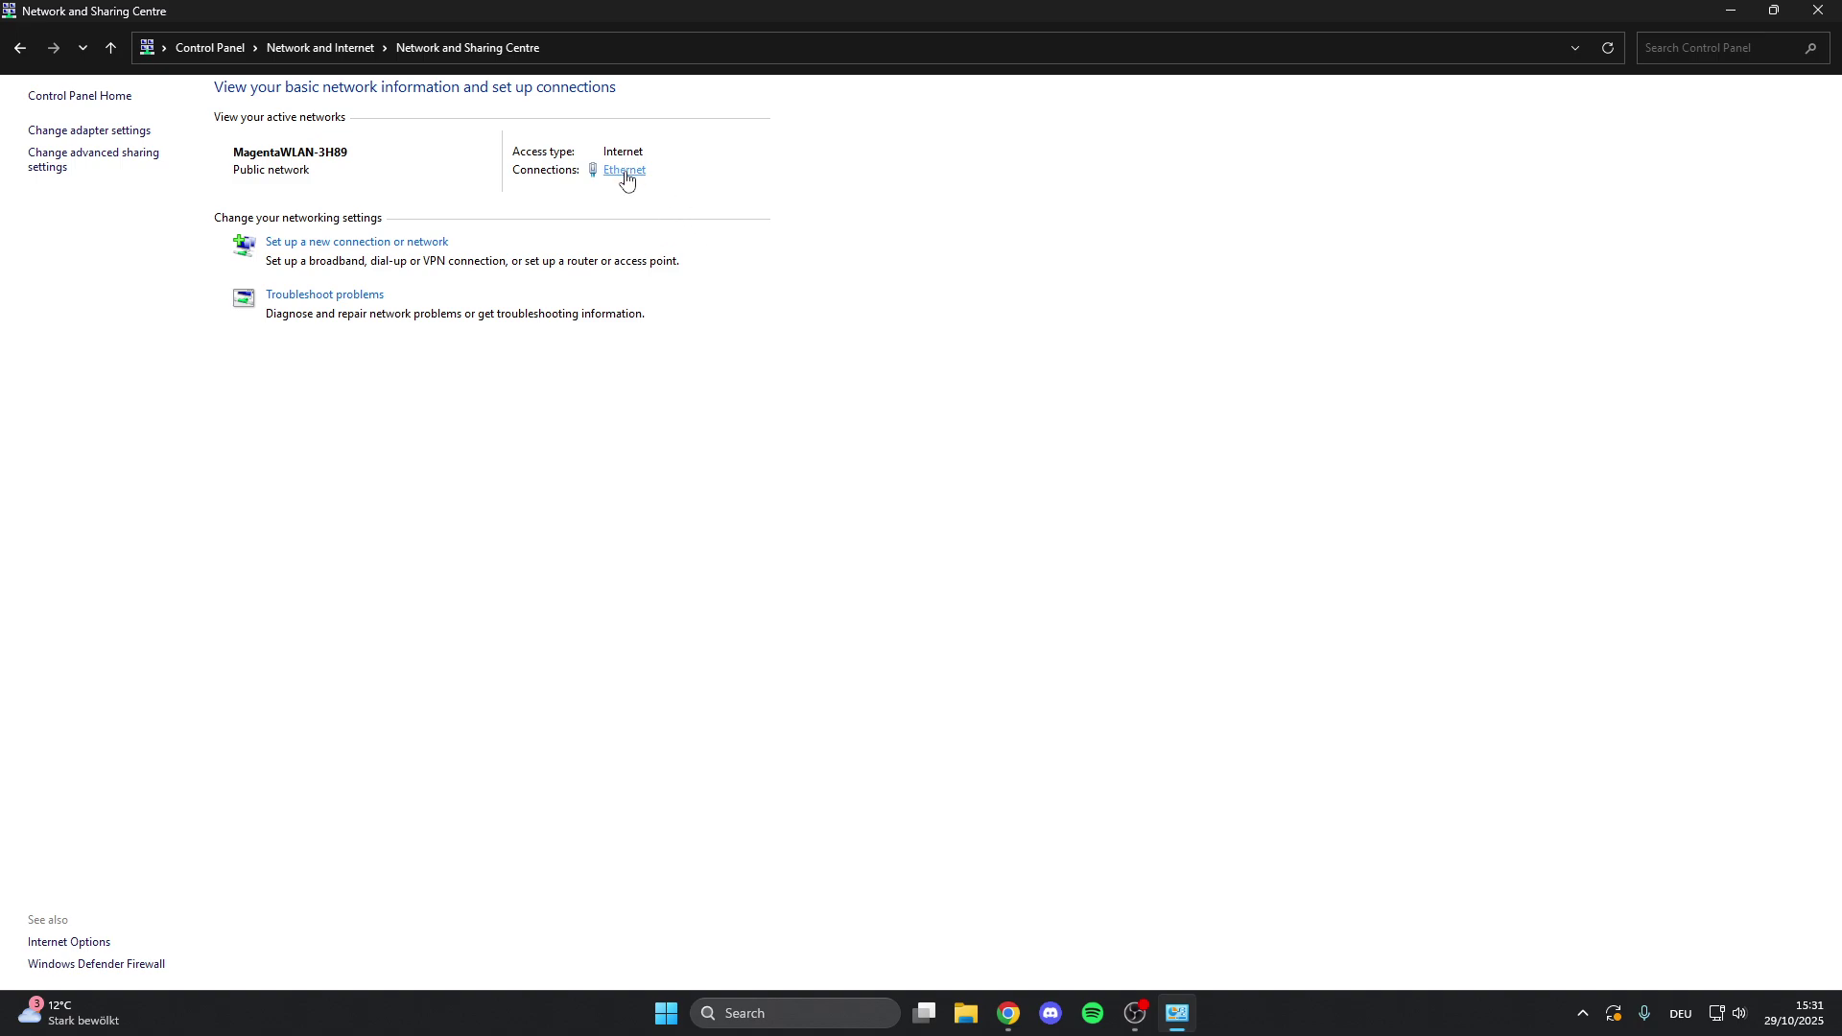
left_click(58, 131)
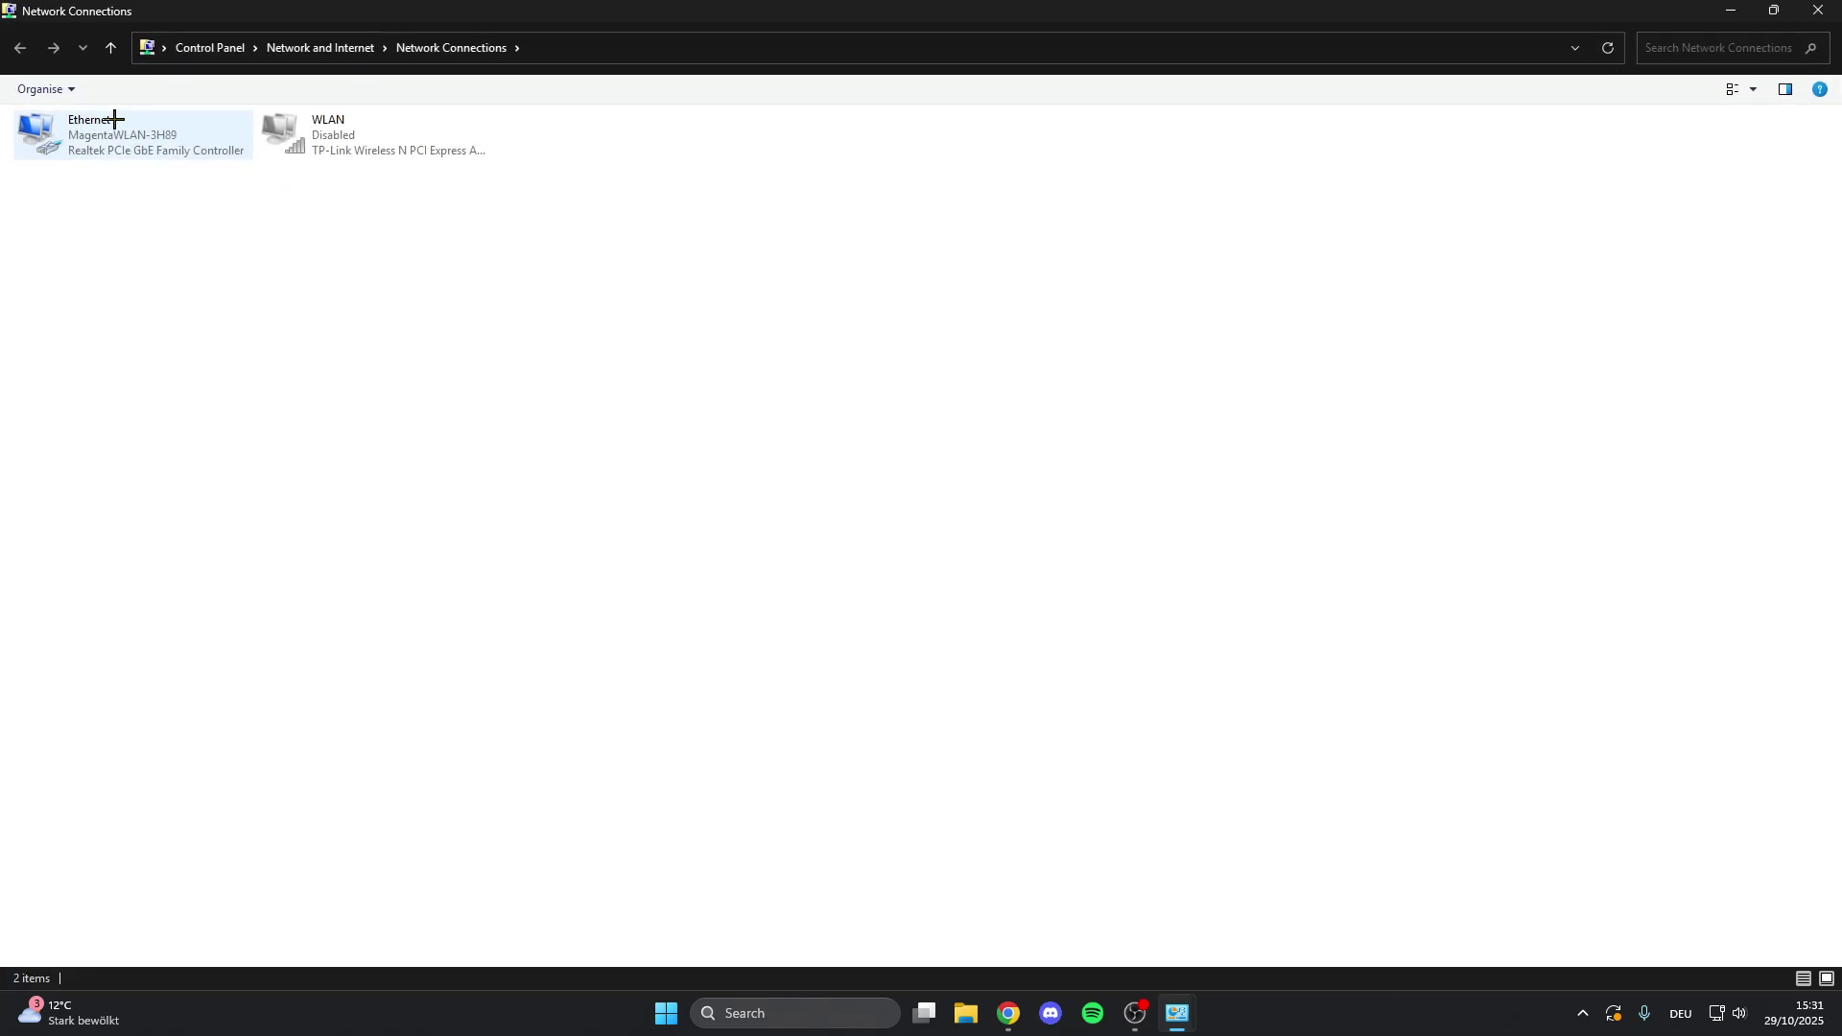
- Untick 'Allow the computer to turn off this device to save power' for the Realtek Ethernet adapter
right_click(205, 129)
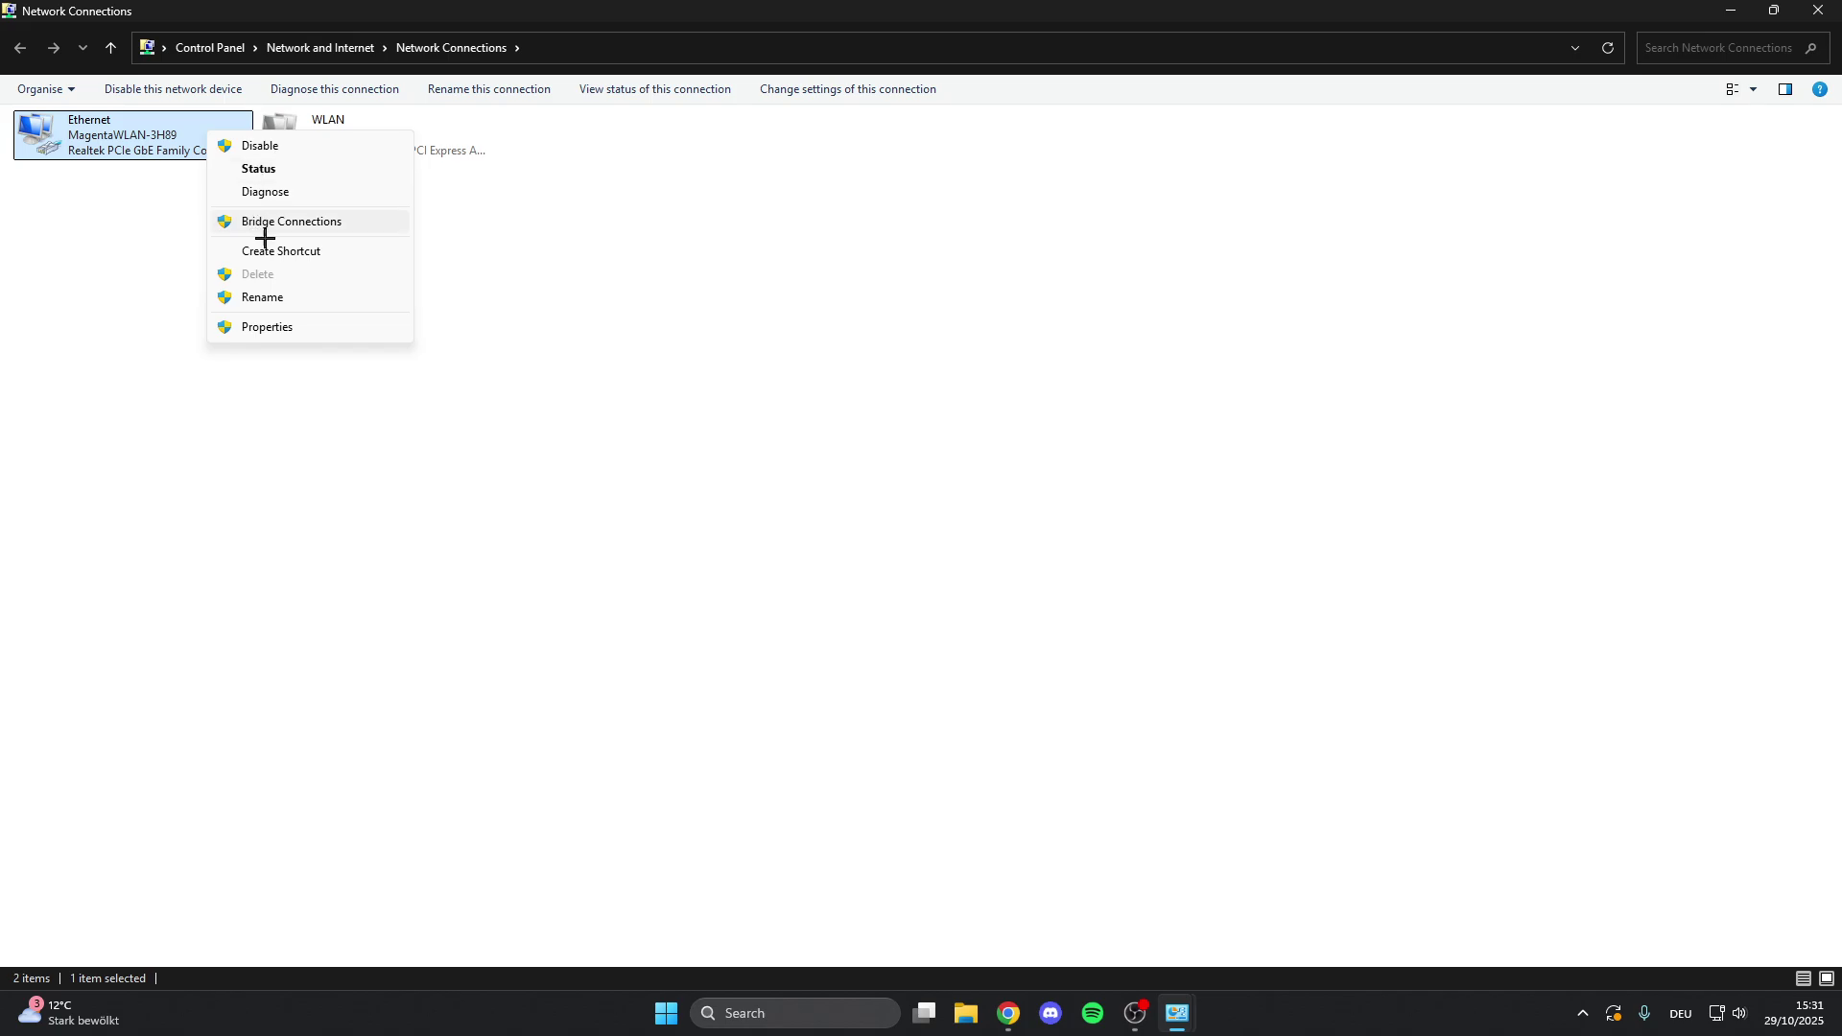
left_click(267, 323)
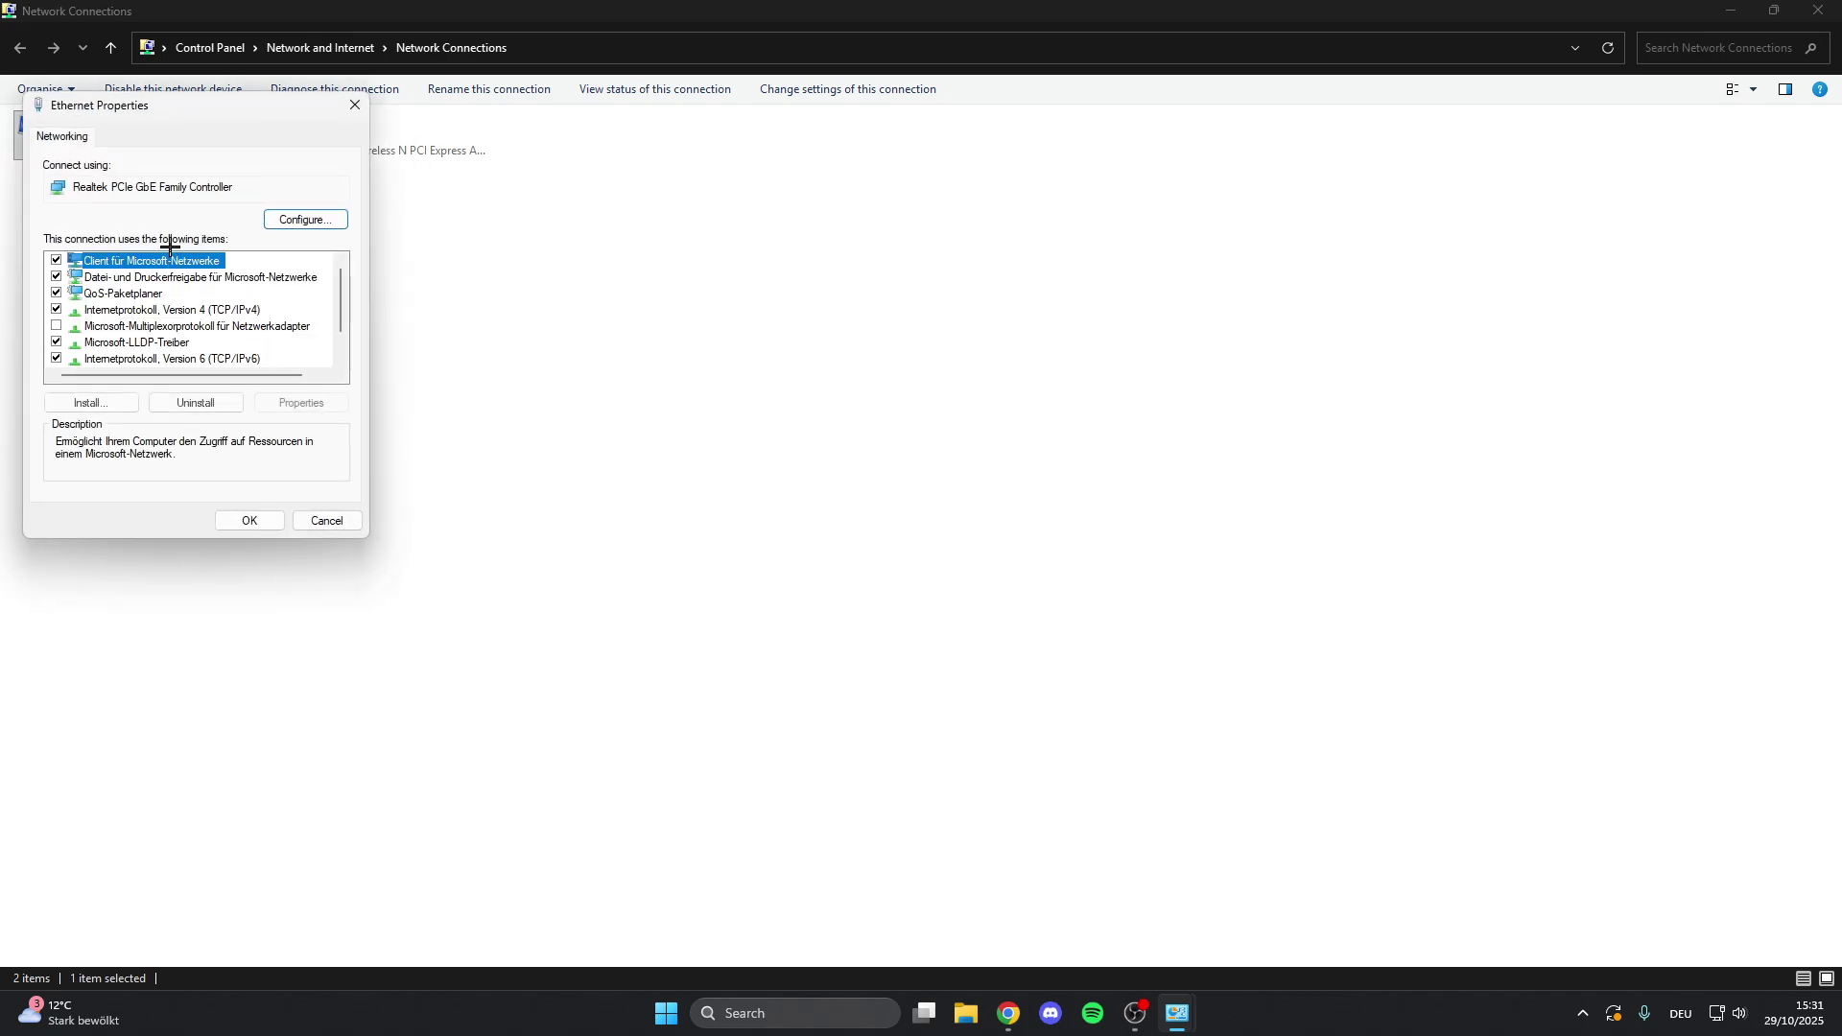
left_click(302, 223)
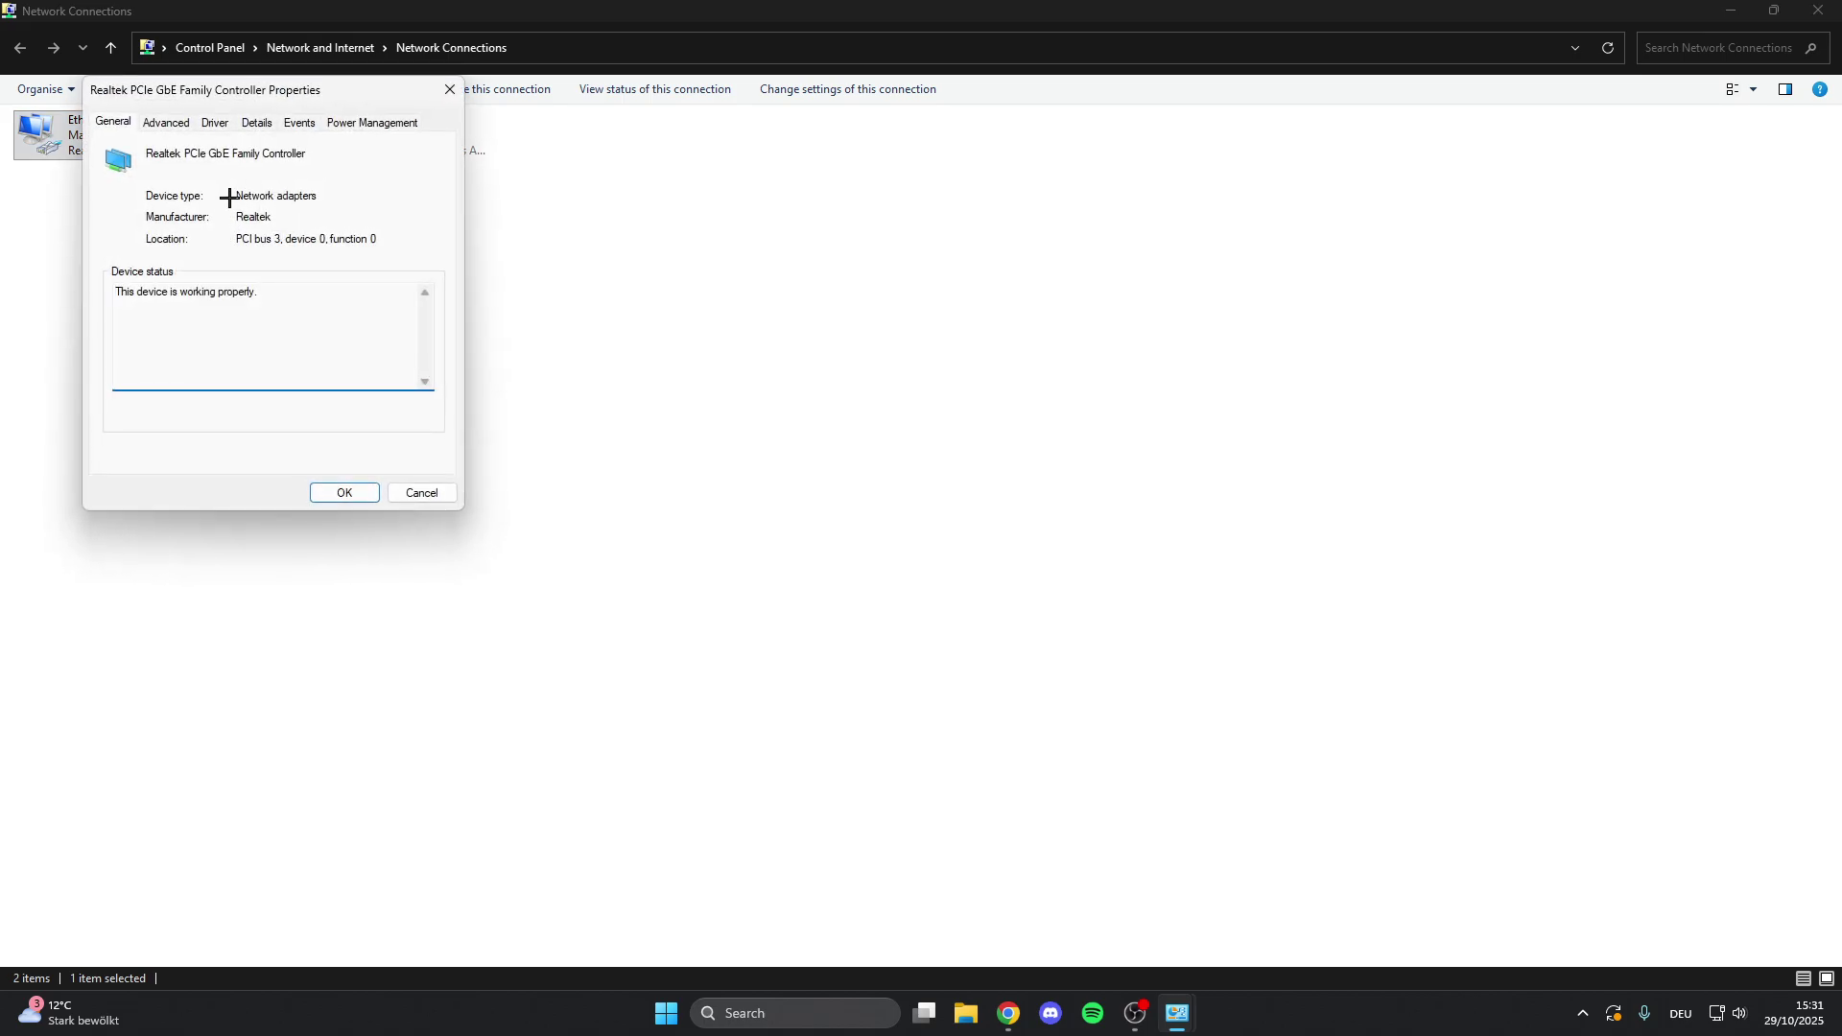
left_click(257, 122)
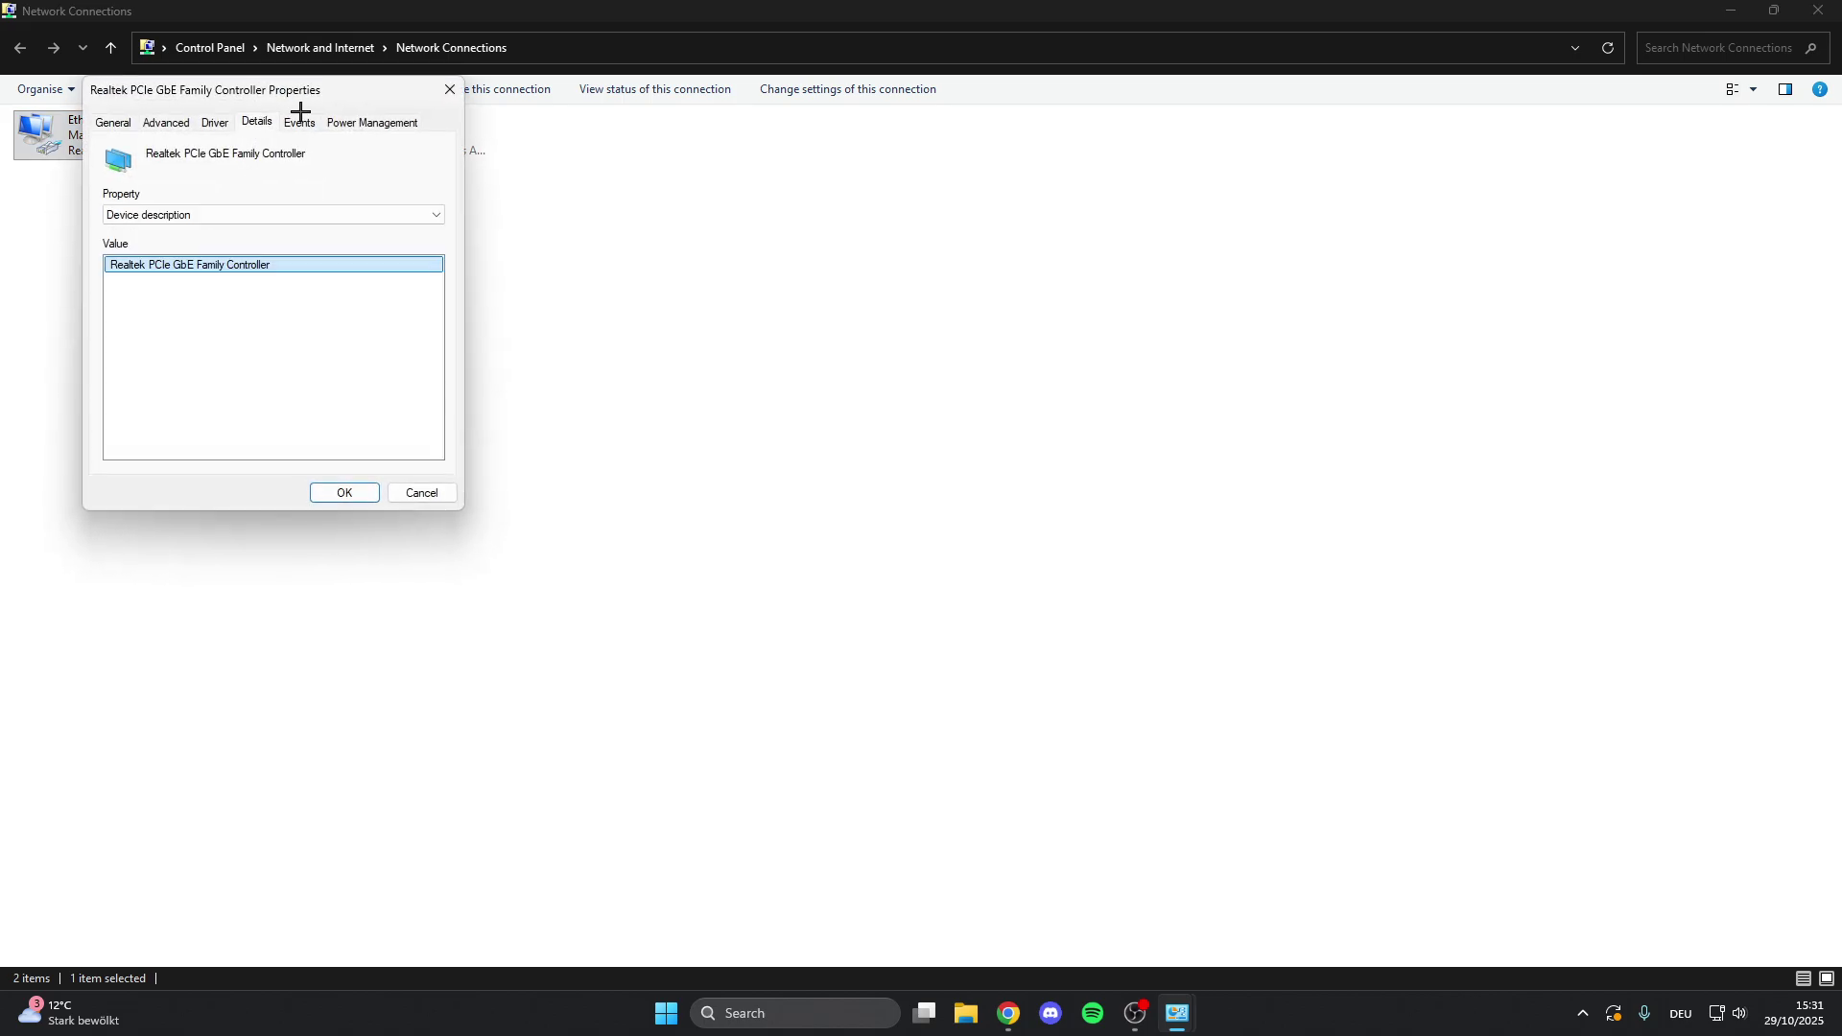
left_click(357, 129)
left_click_drag(361, 95, 866, 178)
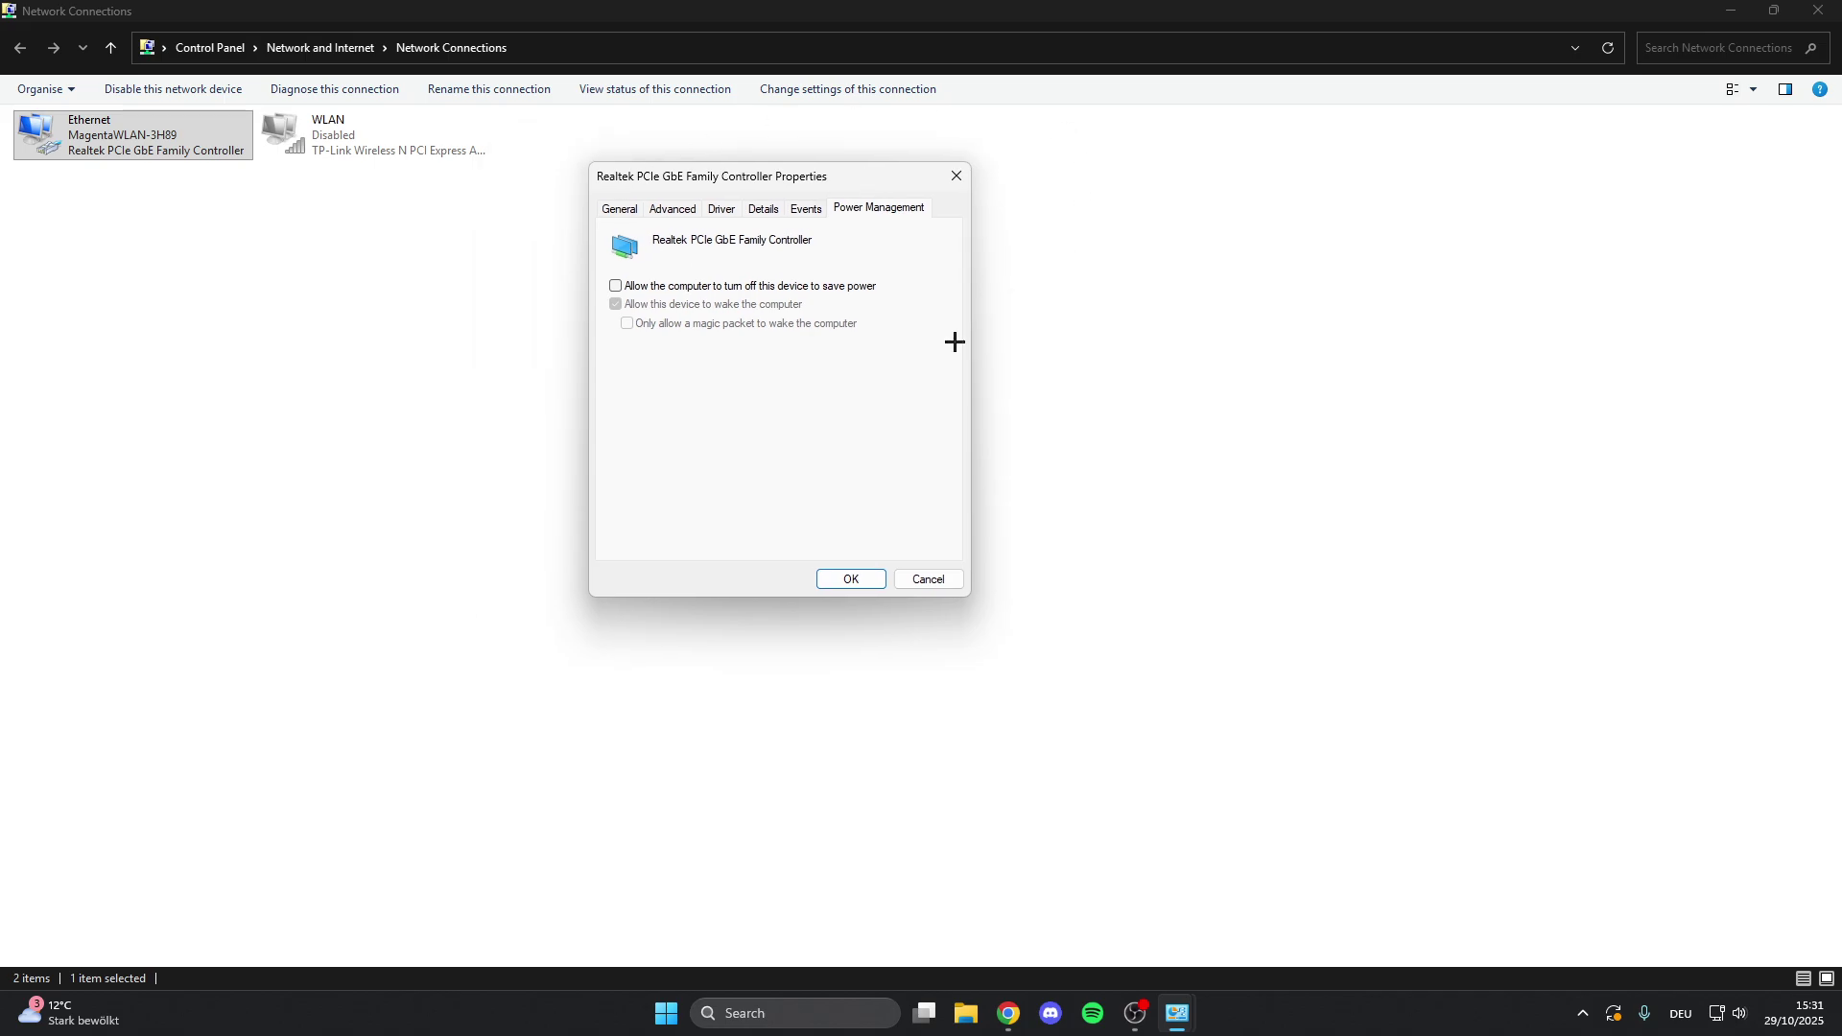
left_click(617, 285)
left_click(721, 210)
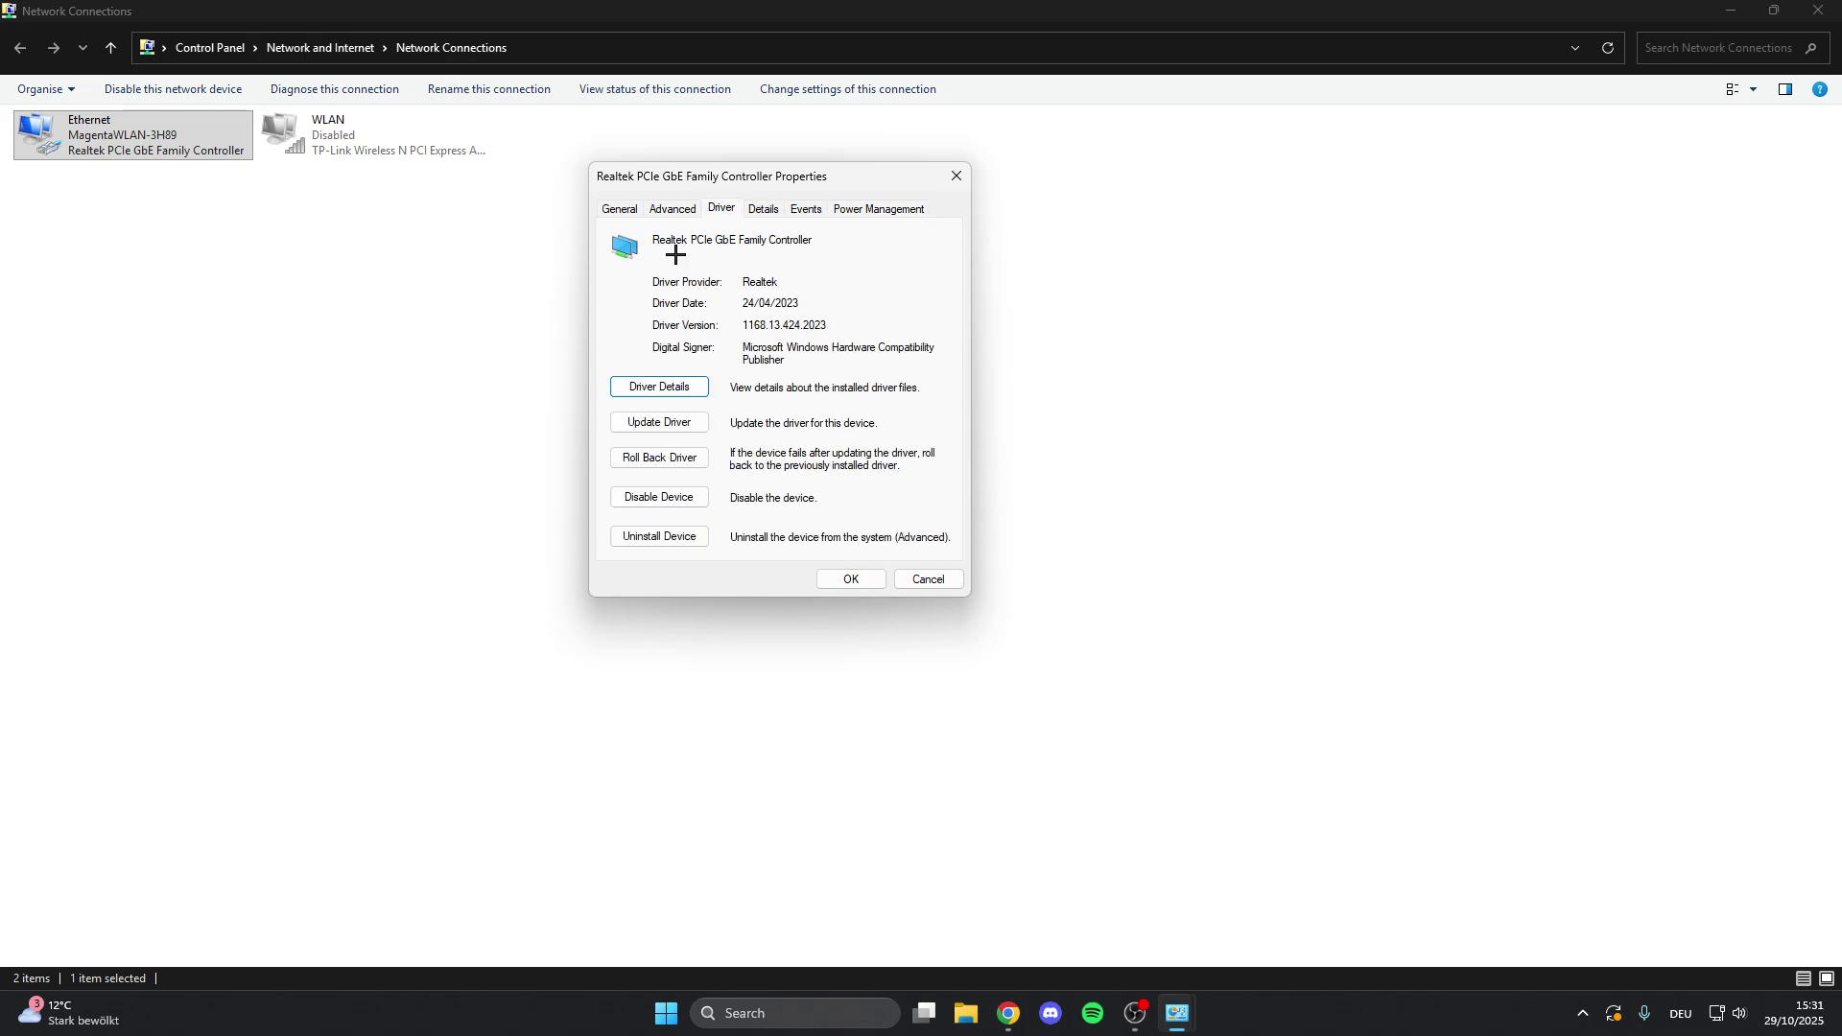
left_click(650, 423)
left_click(571, 333)
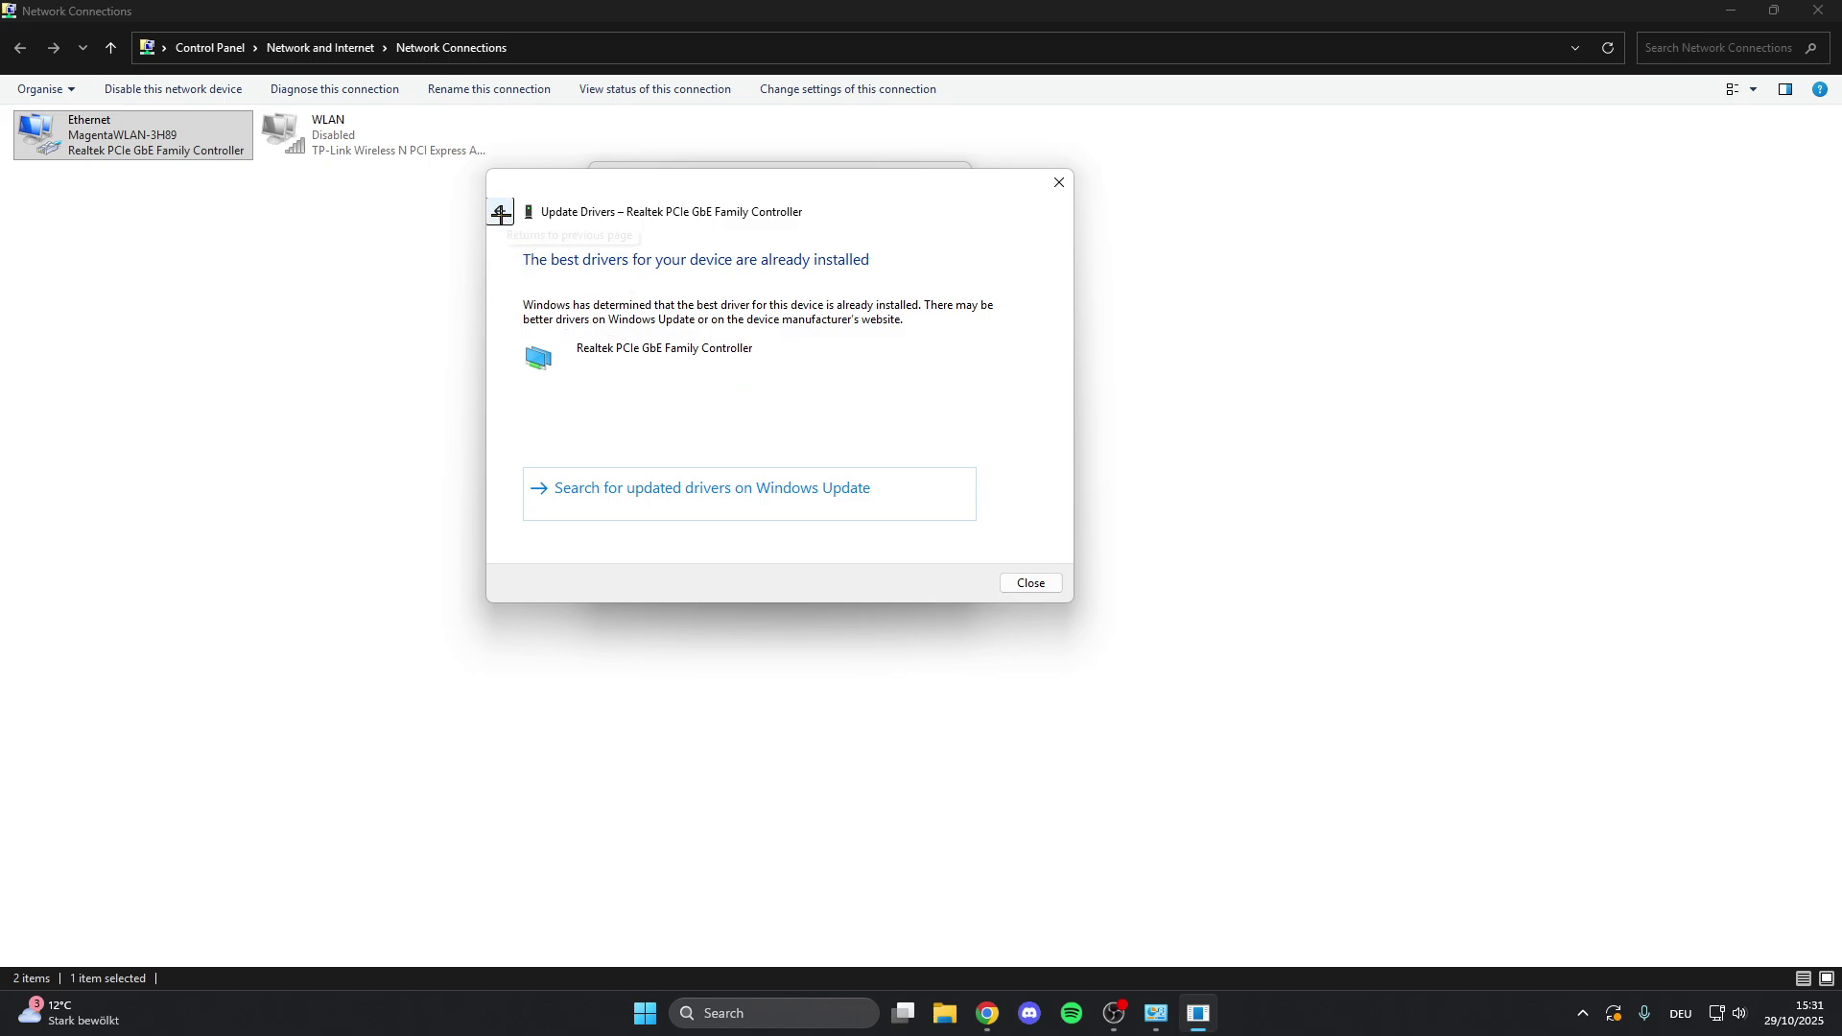
left_click(502, 213)
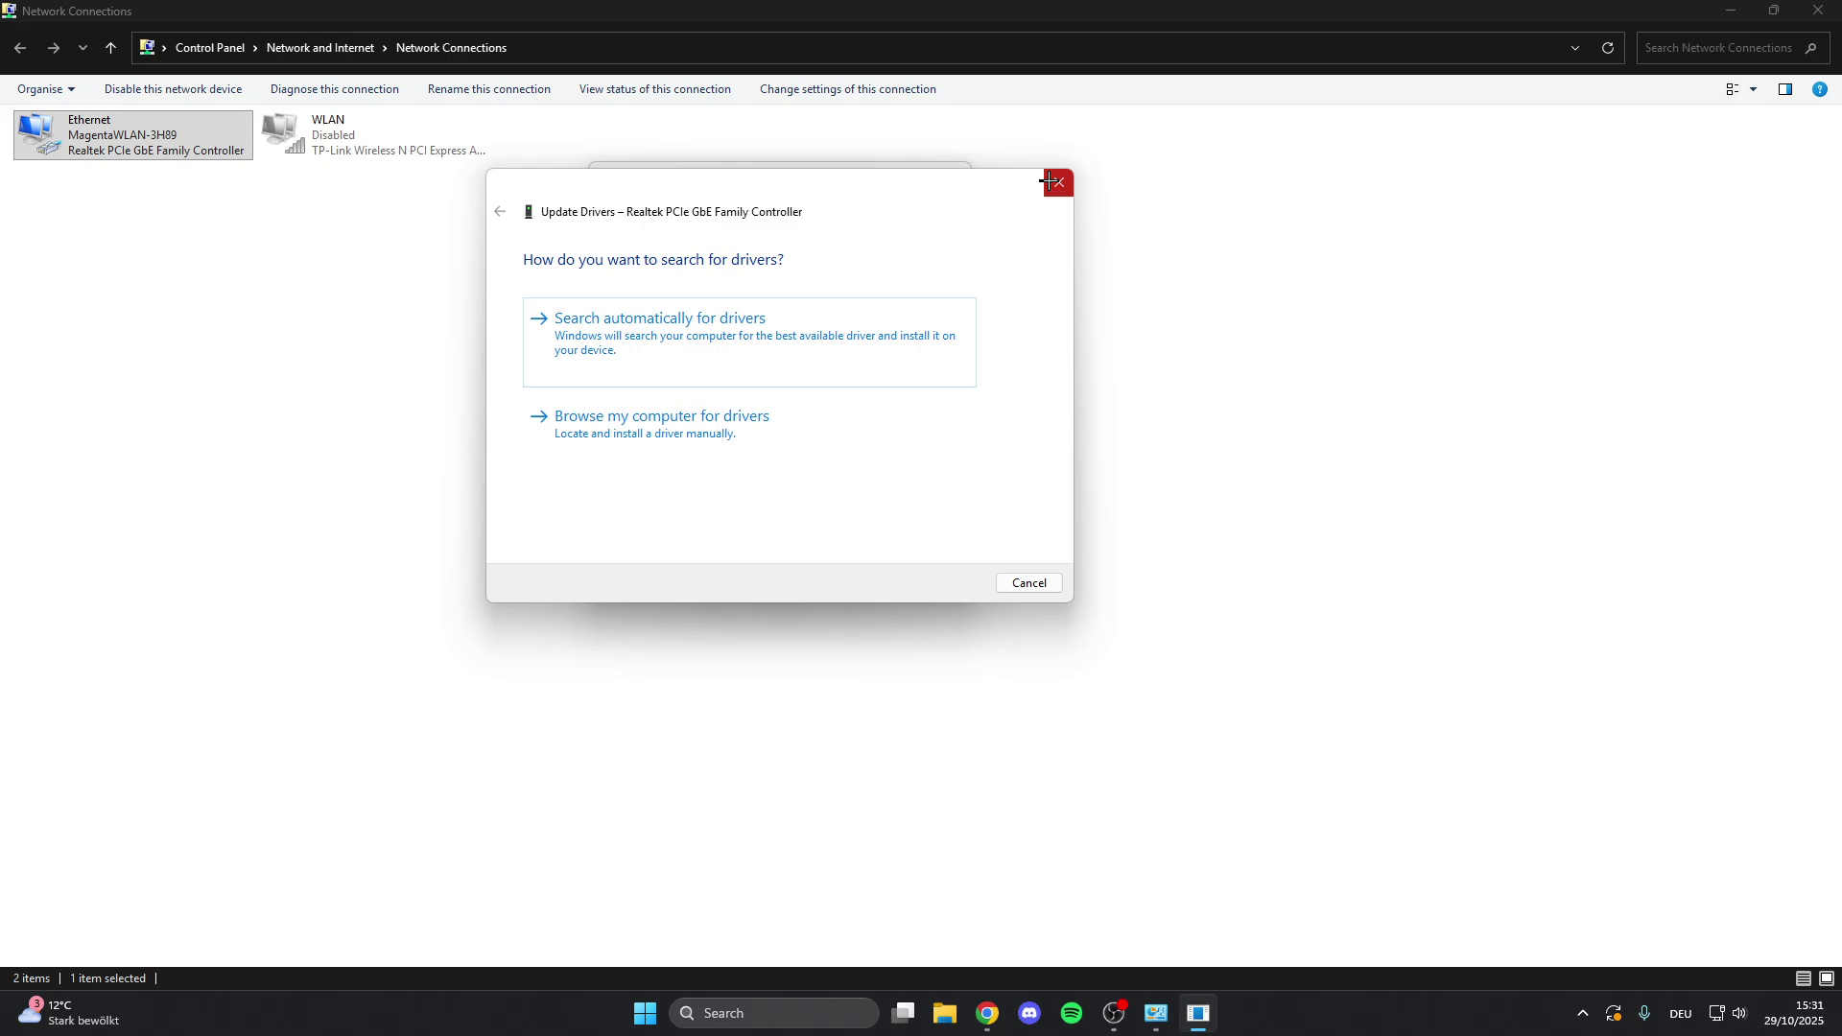
left_click(1058, 181)
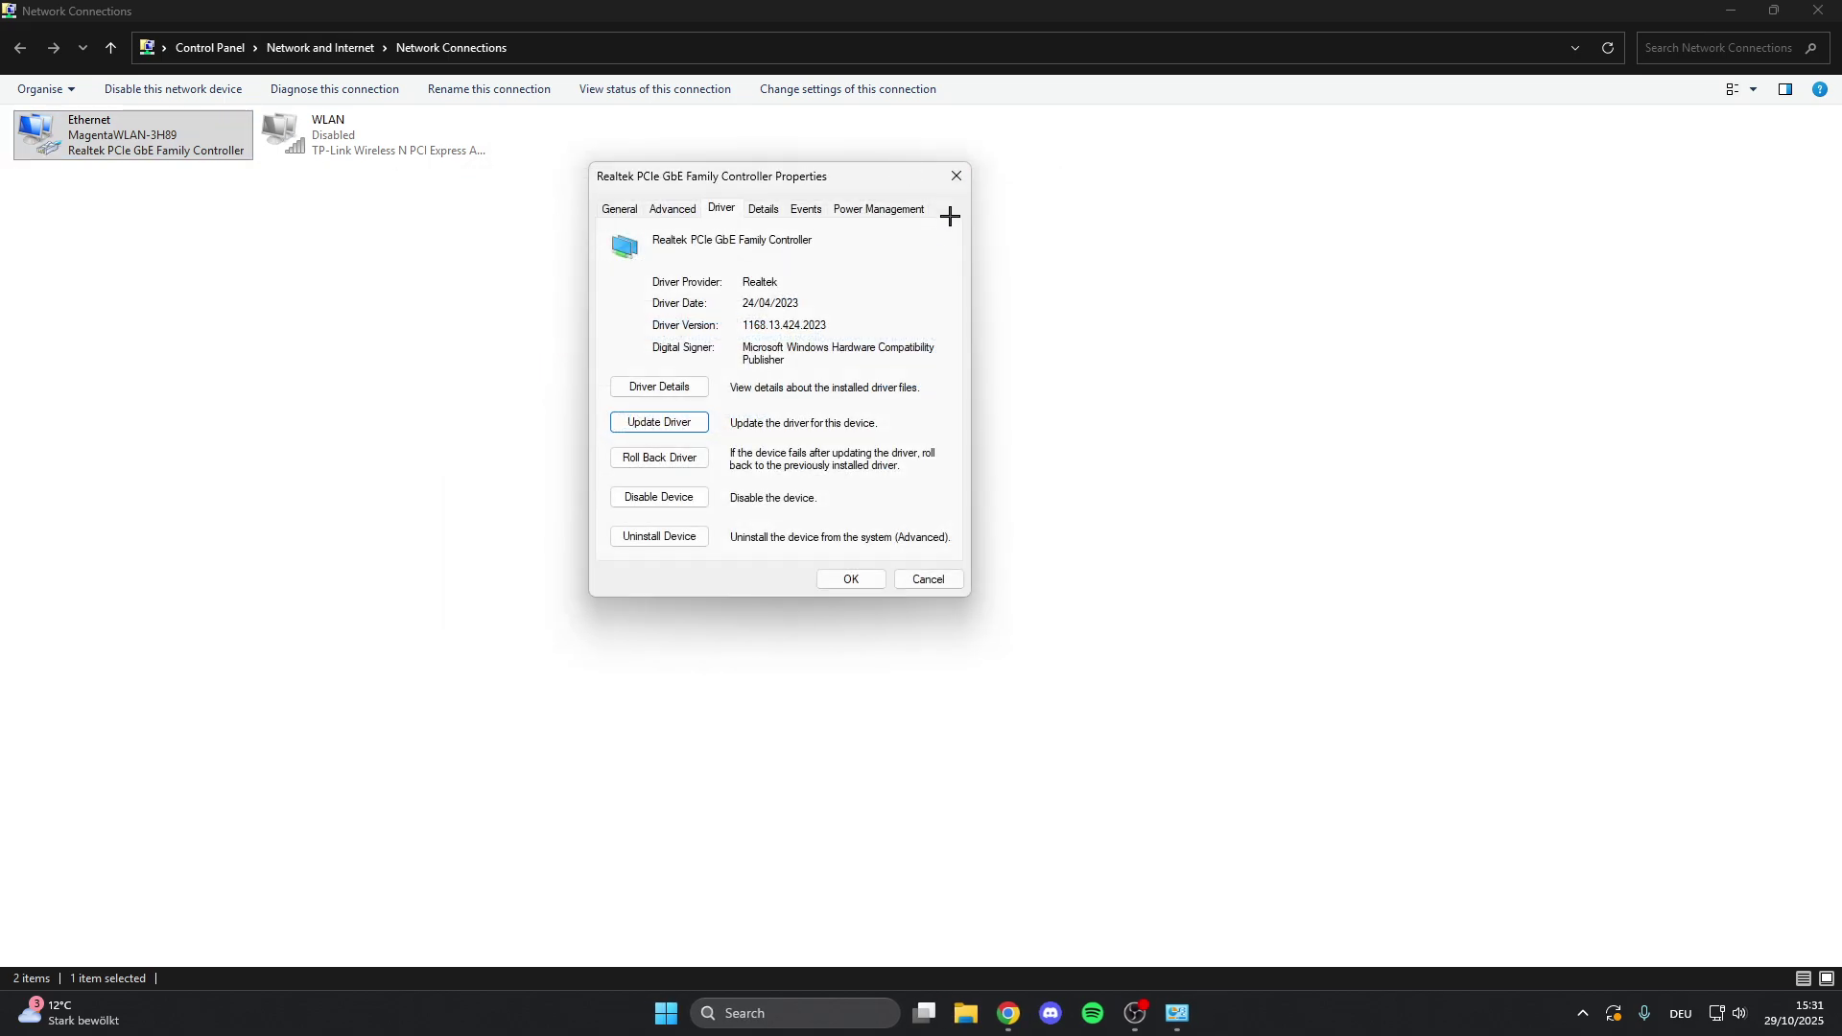
- Open the Ethernet connection's IPv4 properties to set DNS servers 1.1.1.1 and 1.0.0.1
left_click(962, 171)
right_click(144, 126)
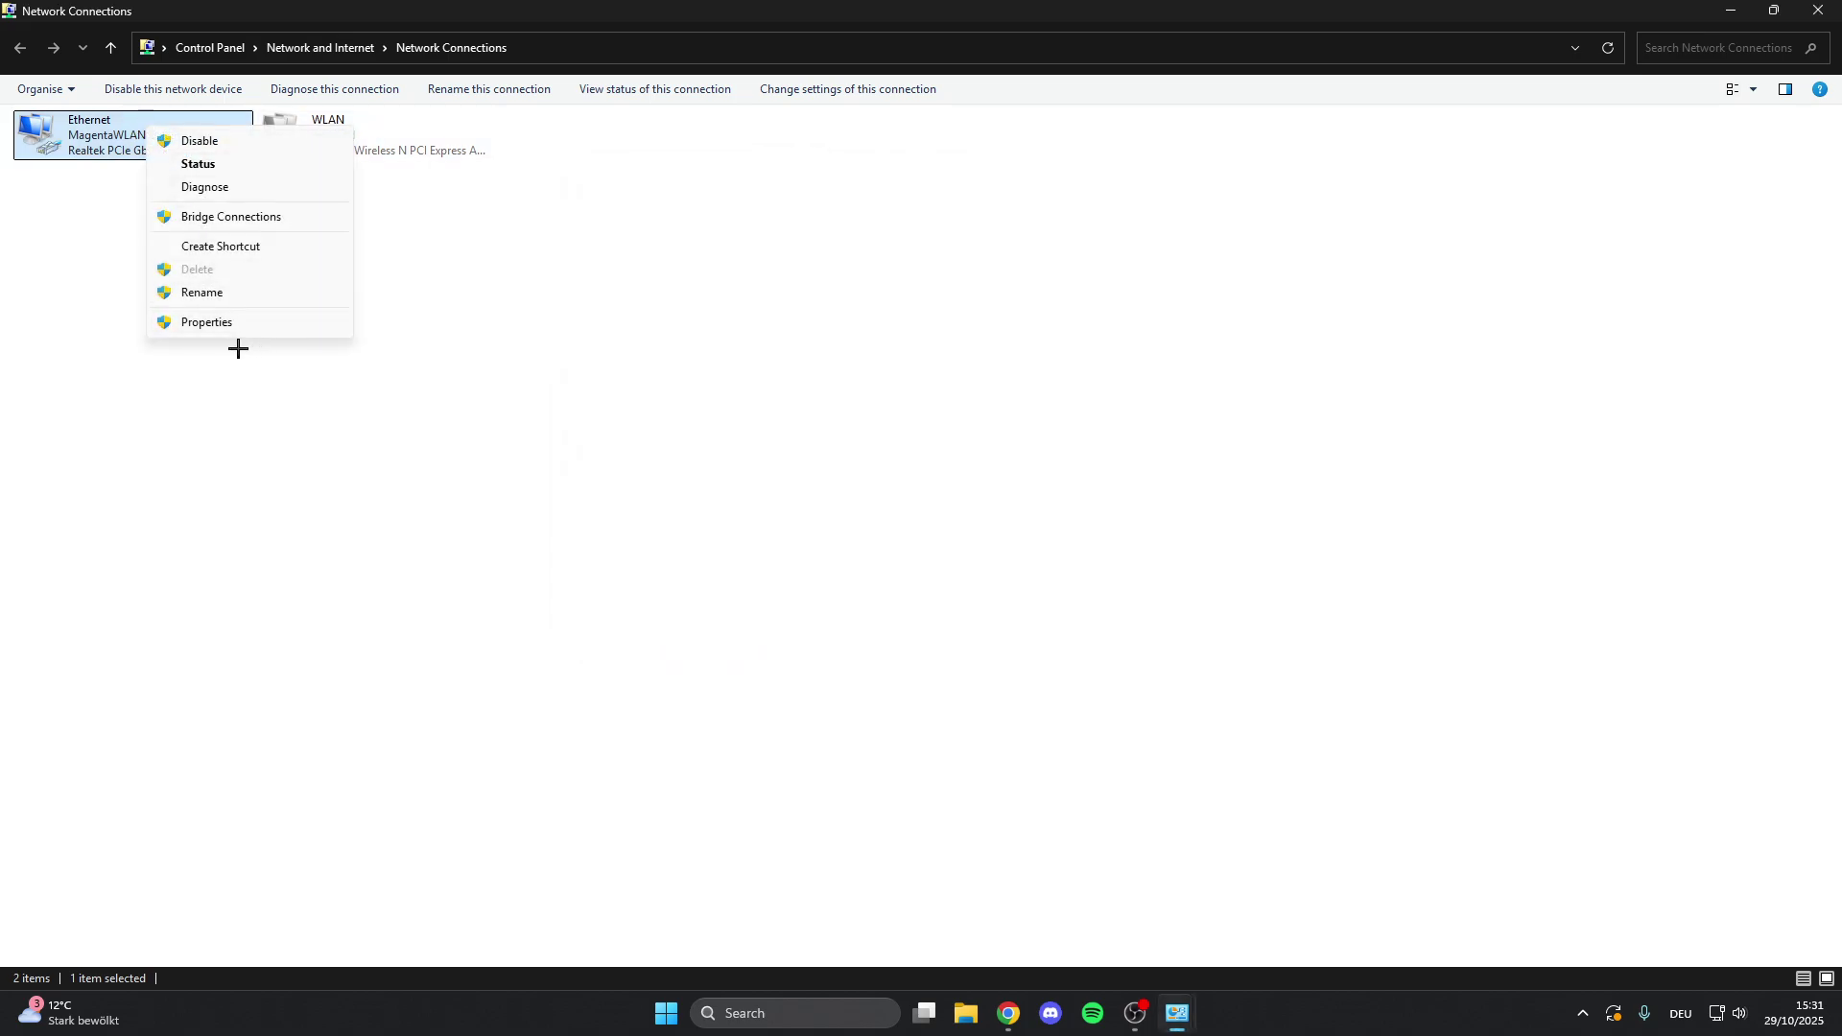
left_click(206, 323)
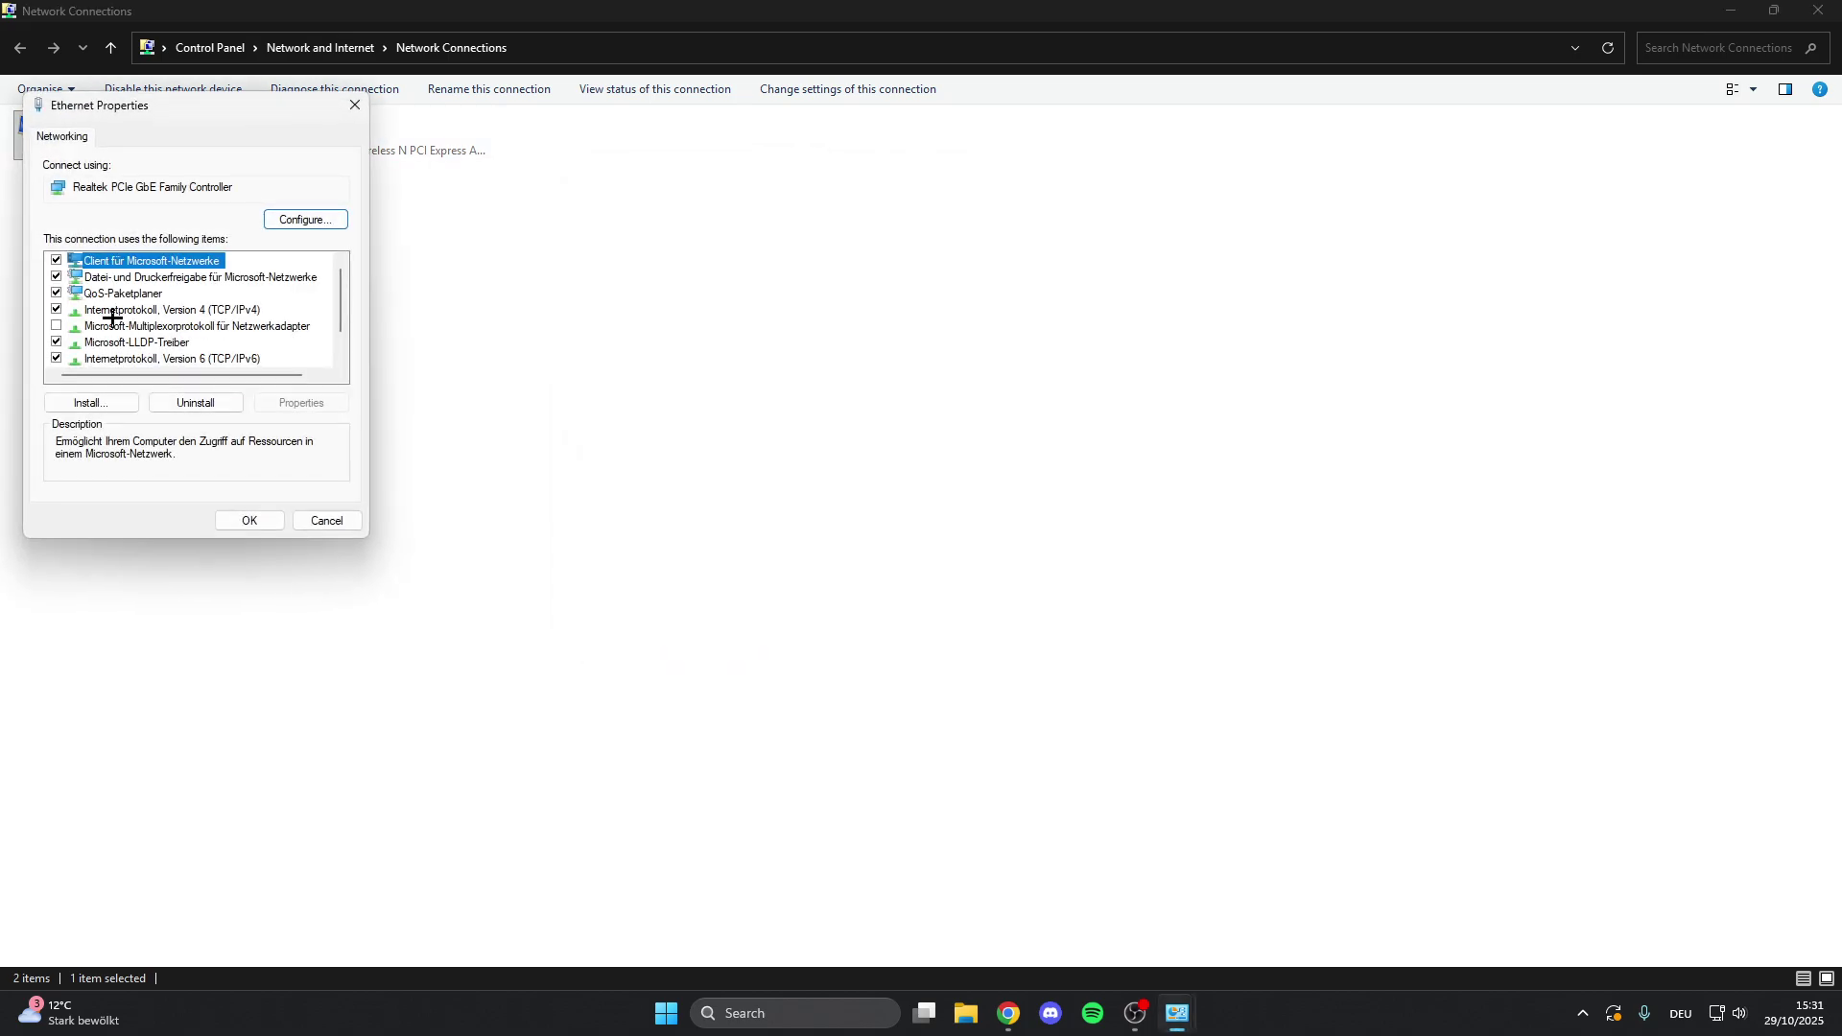
left_click(106, 308)
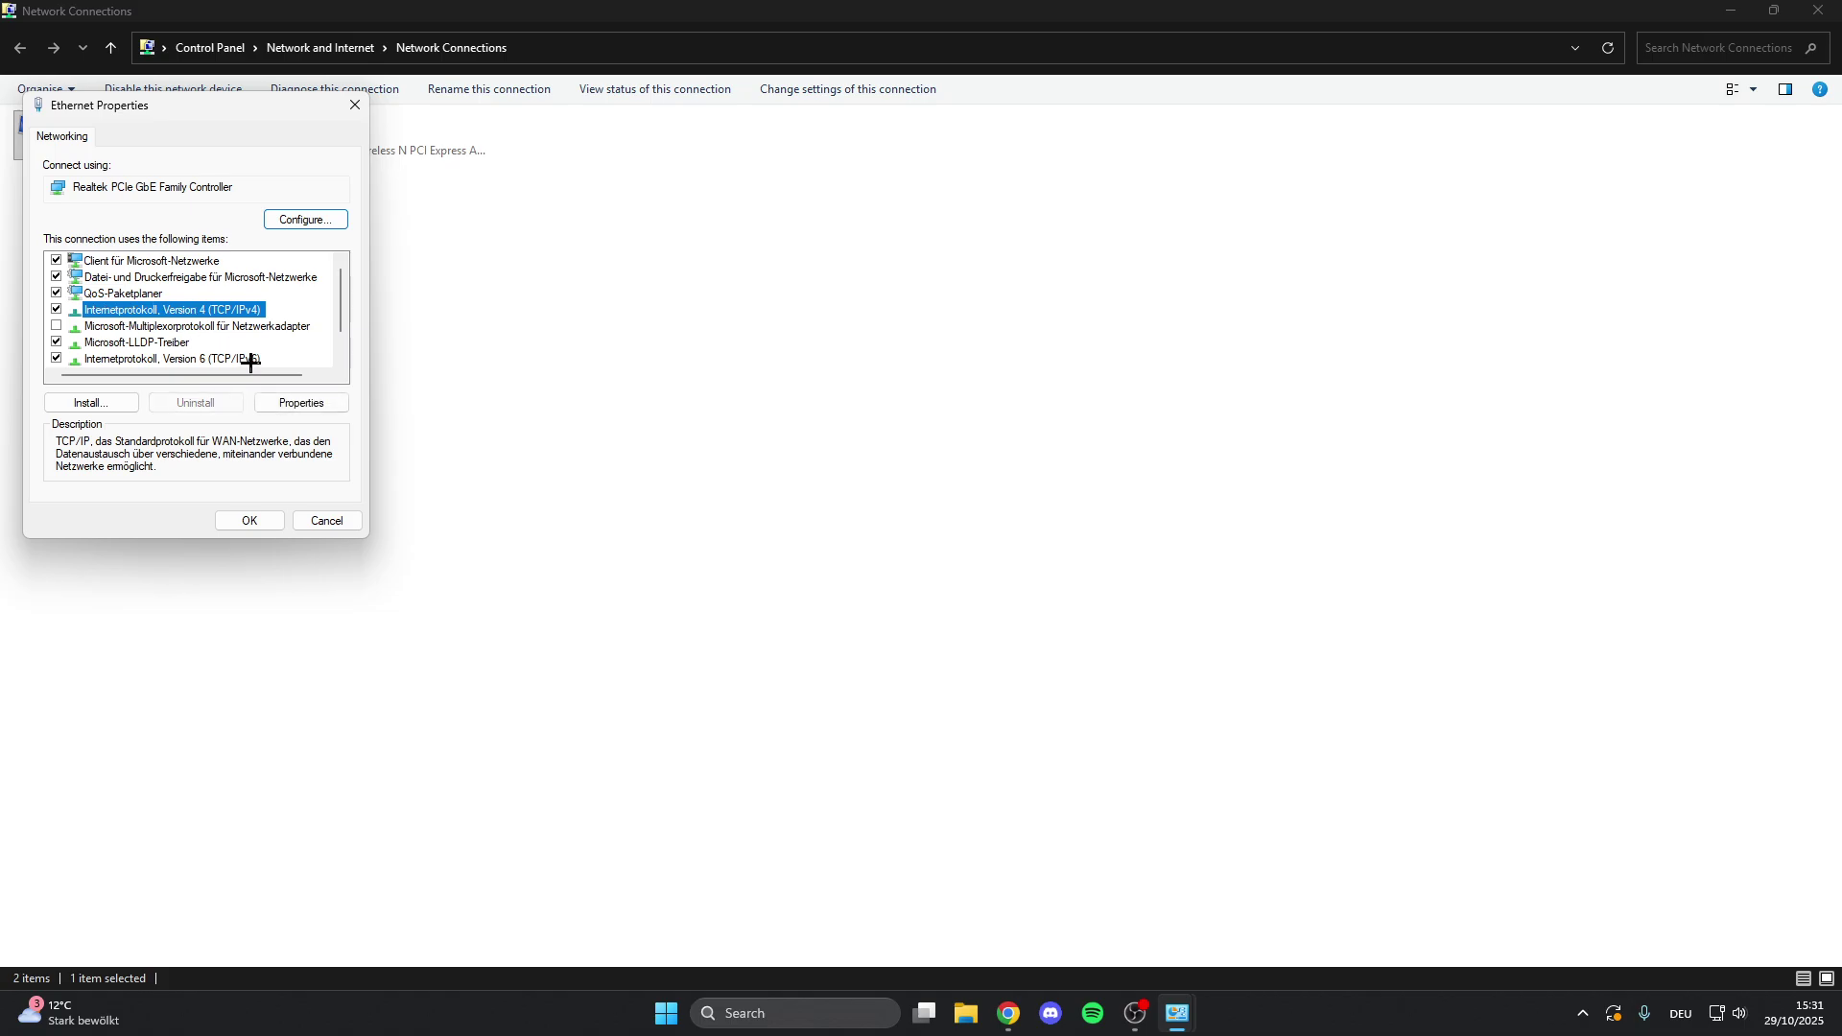
left_click(287, 393)
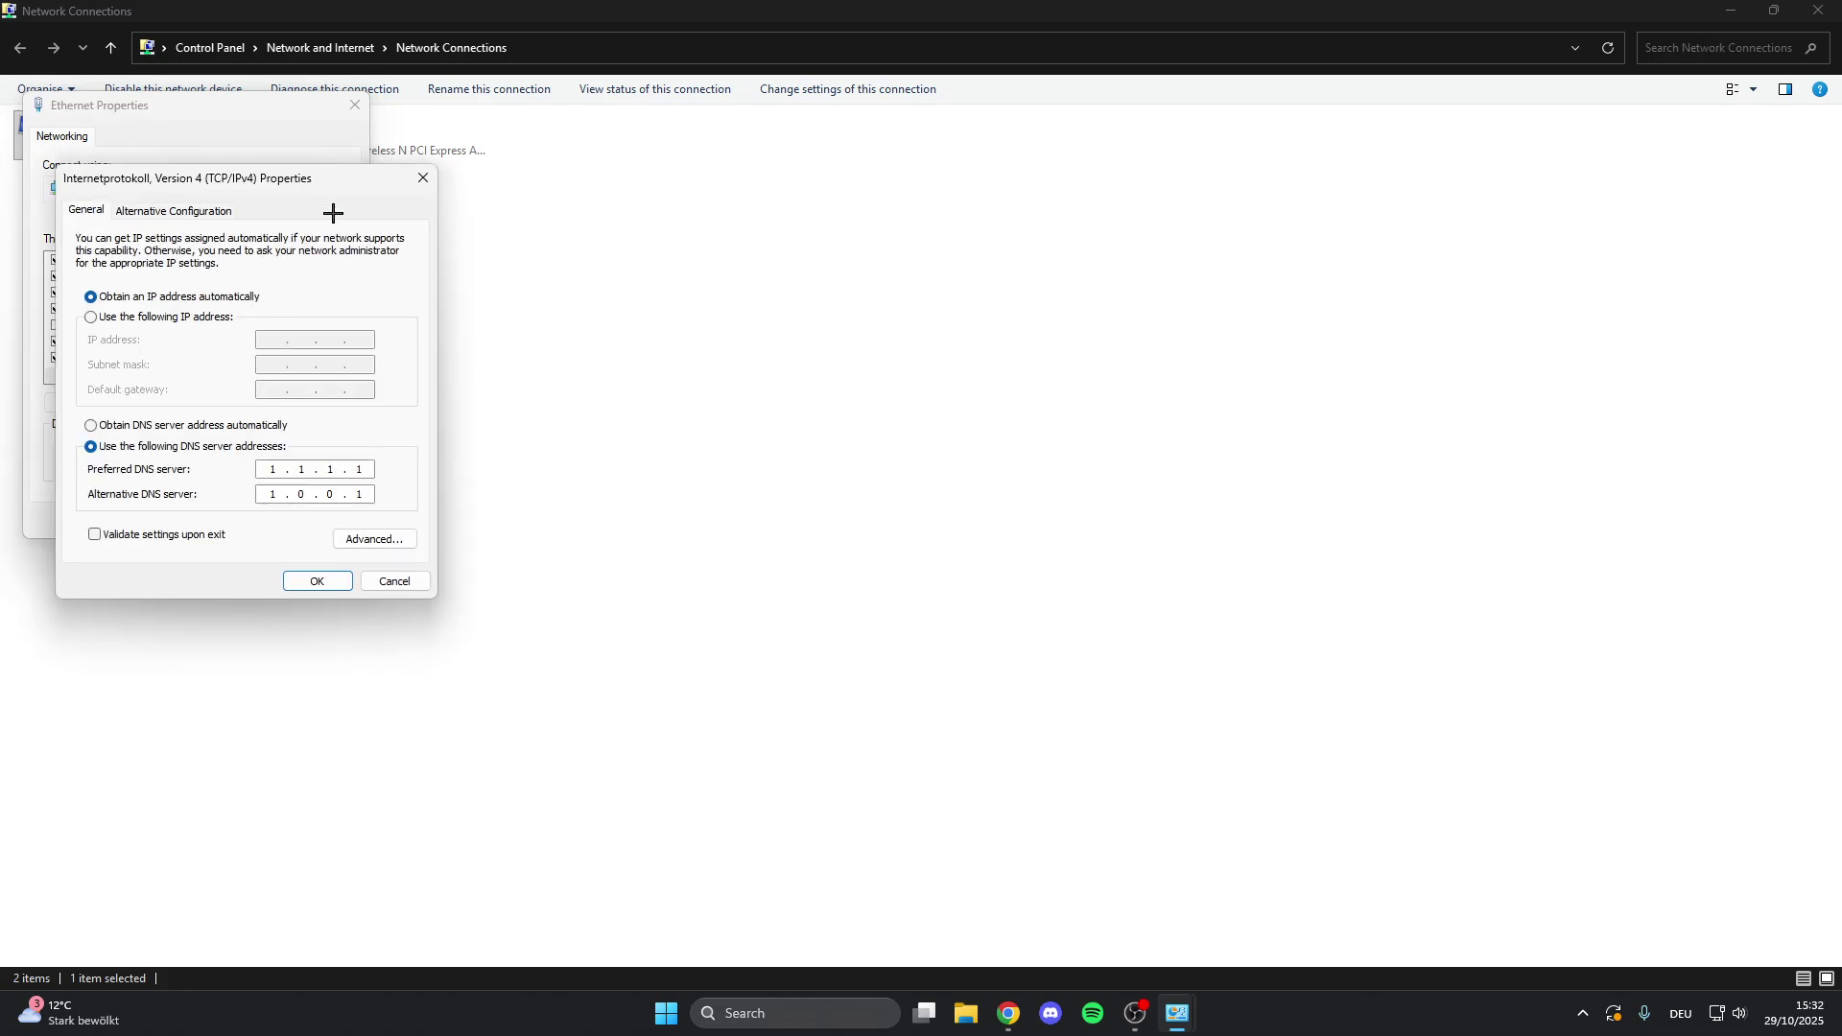
left_click_drag(378, 186, 726, 111)
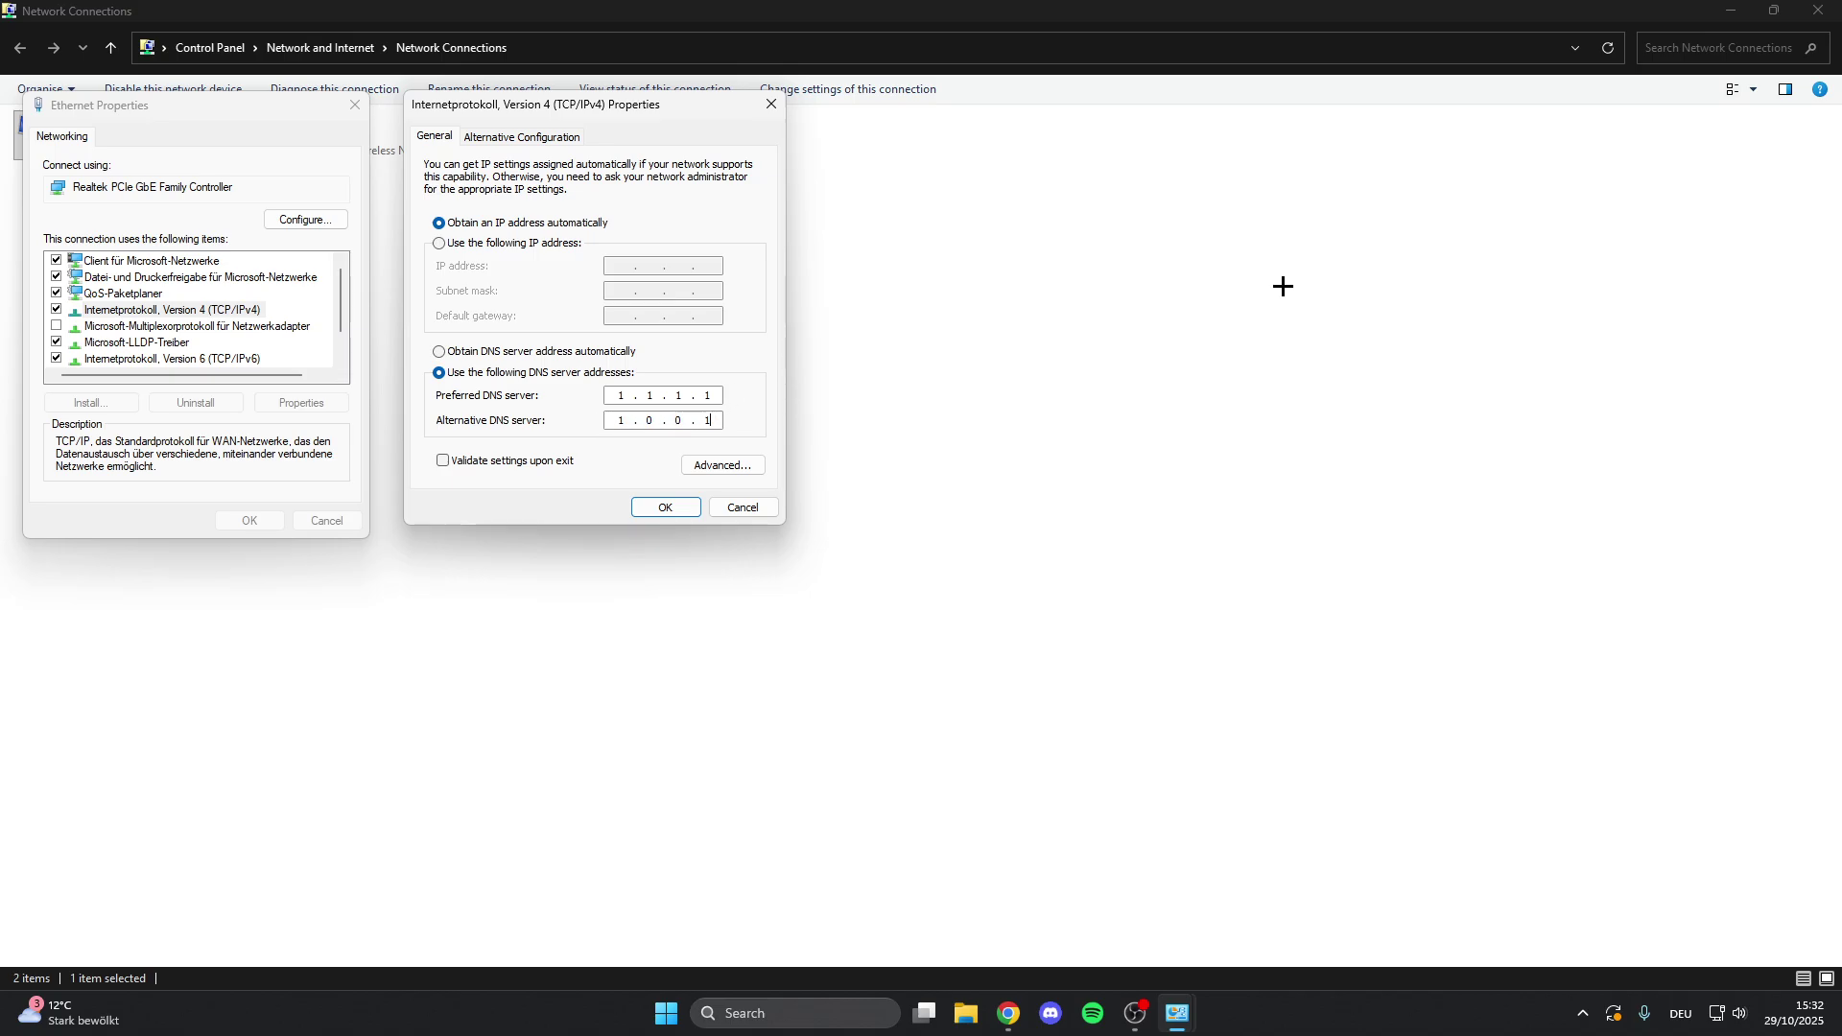
left_click(663, 506)
left_click(248, 520)
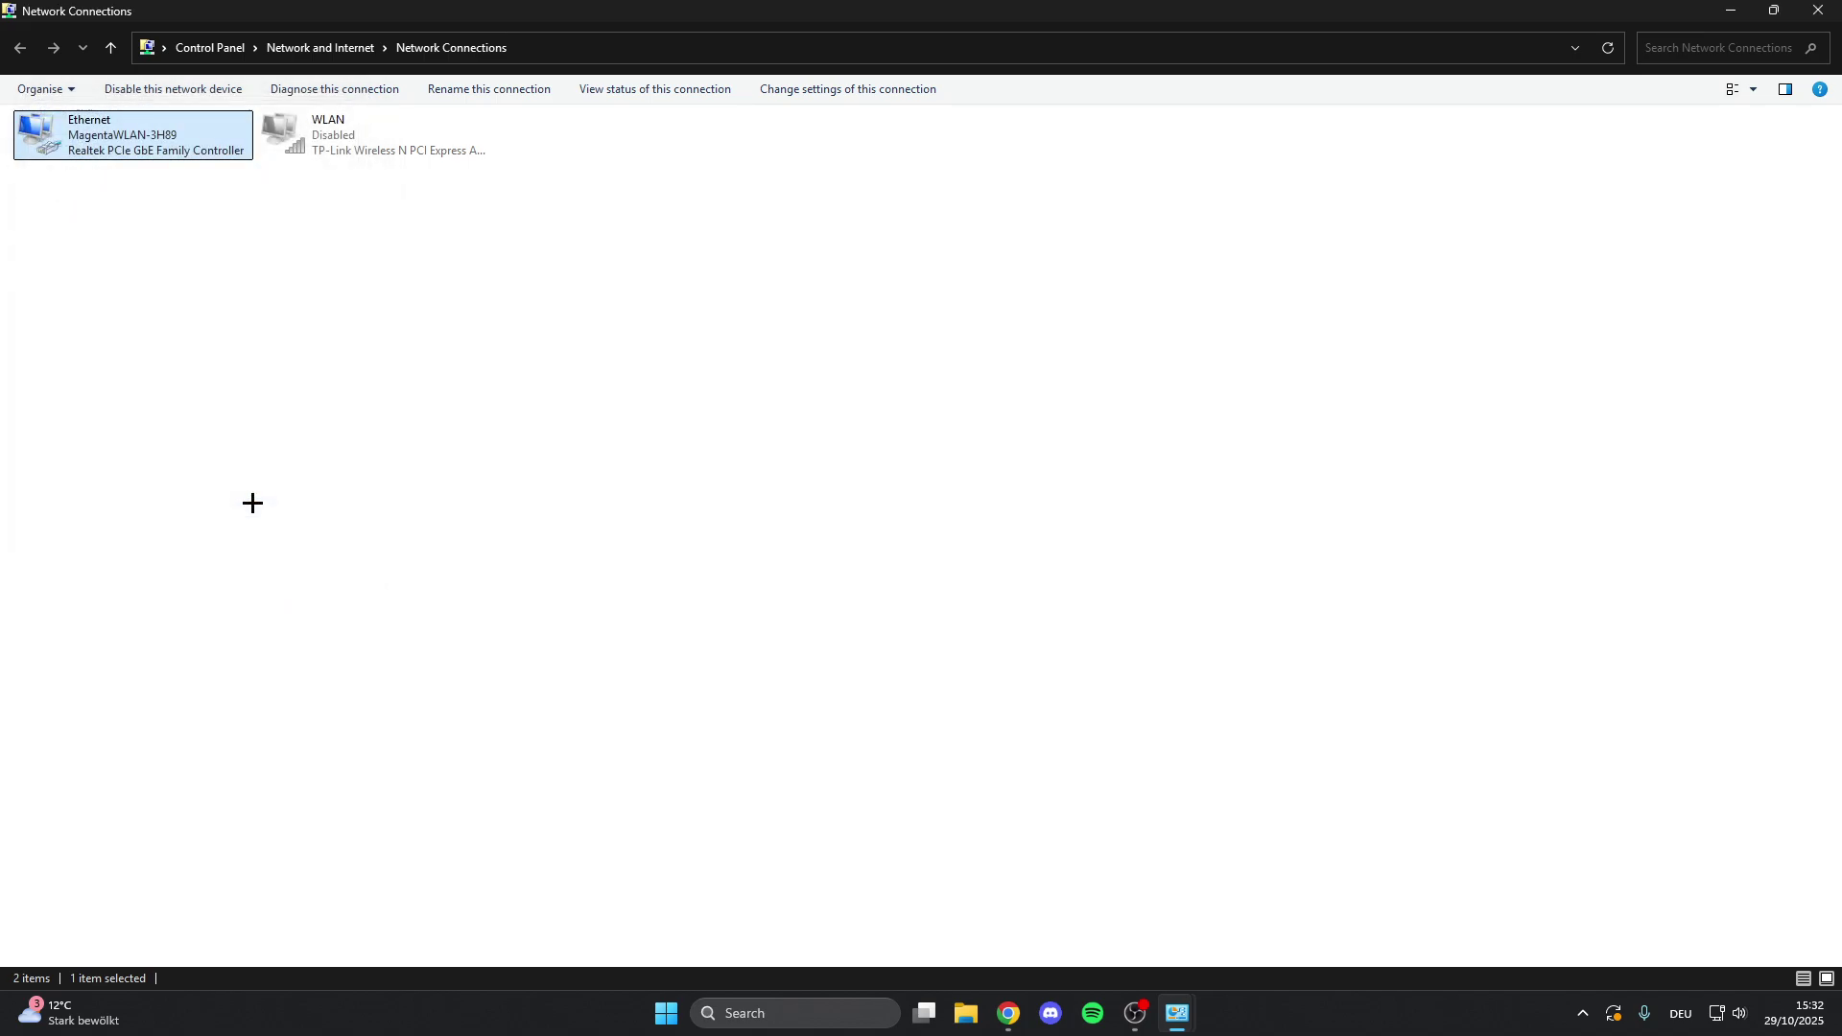